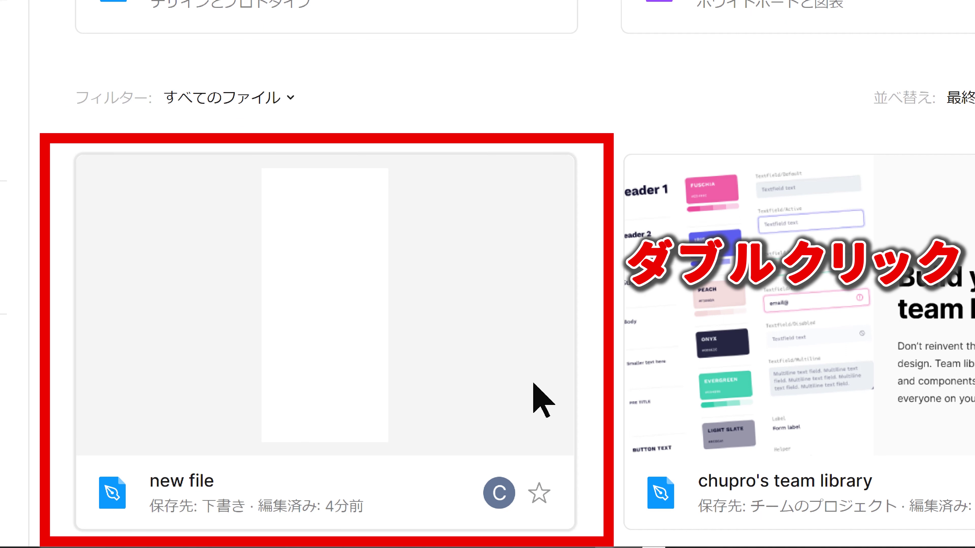
Open the 'new file' draft from the Recent files list on the Figma home screen
{"action": "double_click", "coordinate": [534, 386]}
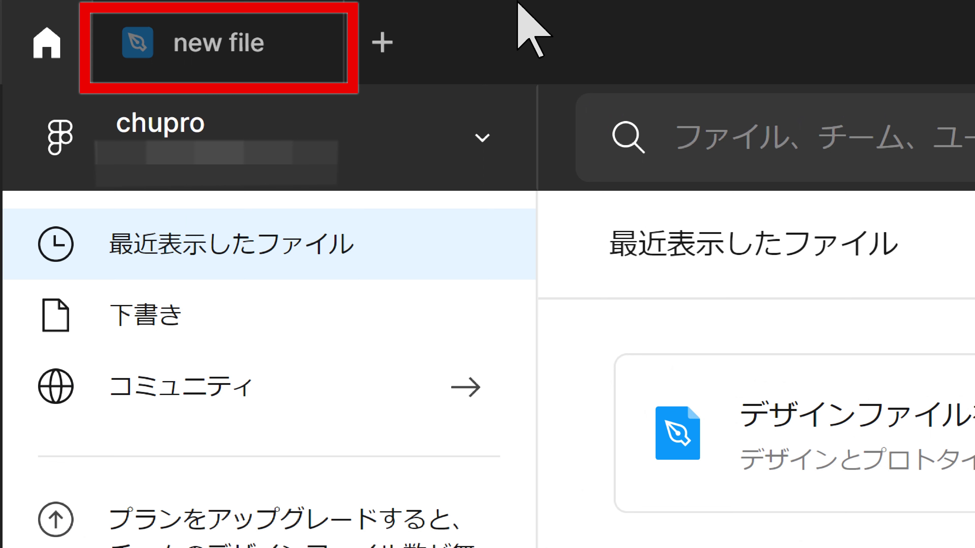
{"action": "mouse_move", "coordinate": [219, 42]}
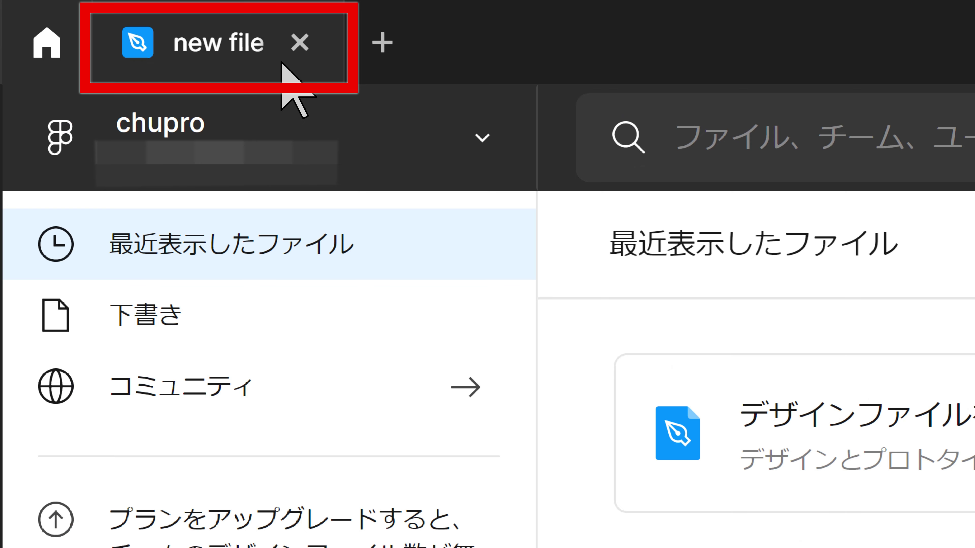
Switch to the 'new file' editor and select the iPhone 13 / 13 Pro - 1 frame
{"action": "left_click", "coordinate": [282, 63]}
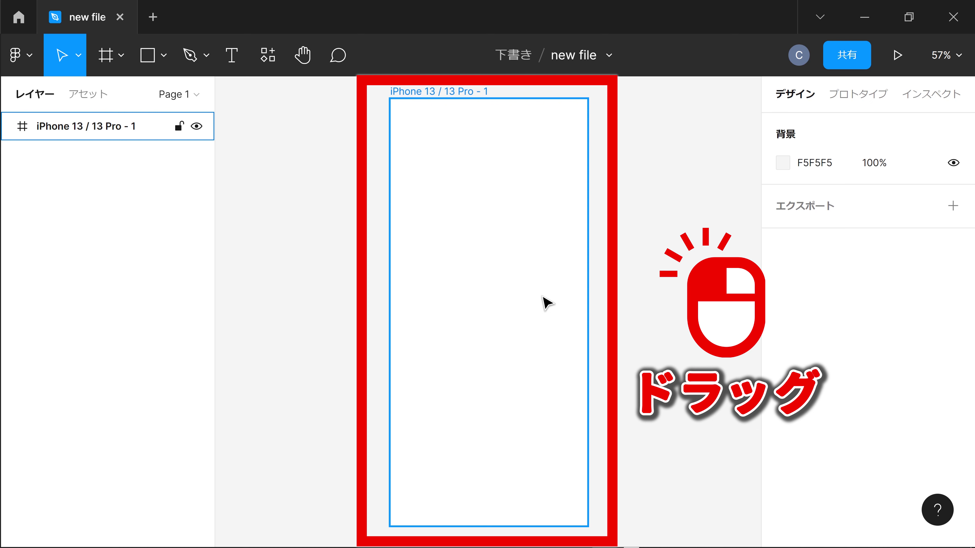
{"action": "left_click", "coordinate": [547, 303]}
Drag the iPhone 13 / 13 Pro - 1 frame around until it rests at X 345, Y 362
{"action": "left_click_drag", "start_coordinate": [541, 296], "coordinate": [492, 376]}
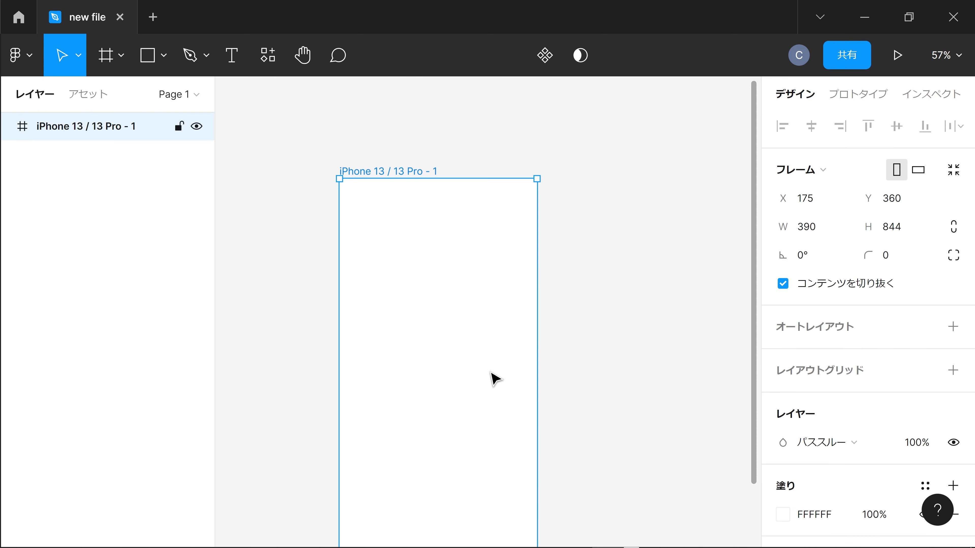
{"action": "mouse_move", "coordinate": [473, 364]}
{"action": "left_mouse_down"}
{"action": "mouse_move", "coordinate": [542, 317]}
{"action": "mouse_move", "coordinate": [620, 331]}
{"action": "left_mouse_up"}
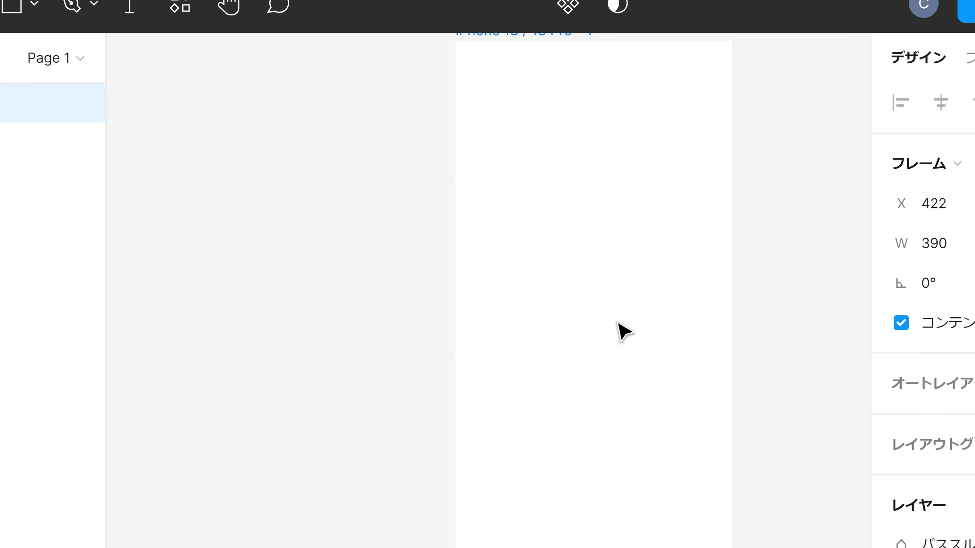
{"action": "mouse_move", "coordinate": [626, 386]}
{"action": "left_mouse_down"}
{"action": "mouse_move", "coordinate": [476, 313]}
{"action": "mouse_move", "coordinate": [348, 506]}
{"action": "mouse_move", "coordinate": [529, 523]}
{"action": "left_mouse_up"}
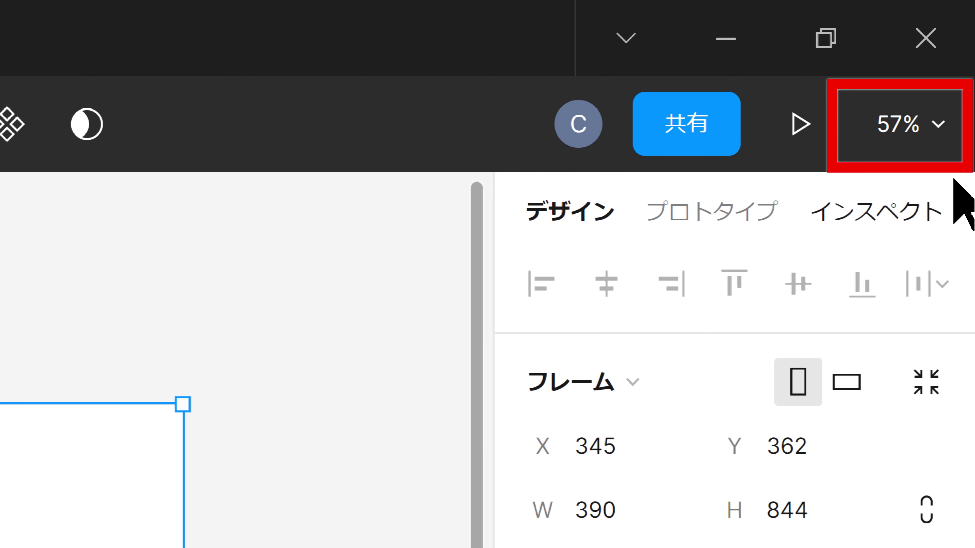
Zoom to fit the frame, then set the zoom percentage to exactly 50%
{"action": "left_click", "coordinate": [955, 150]}
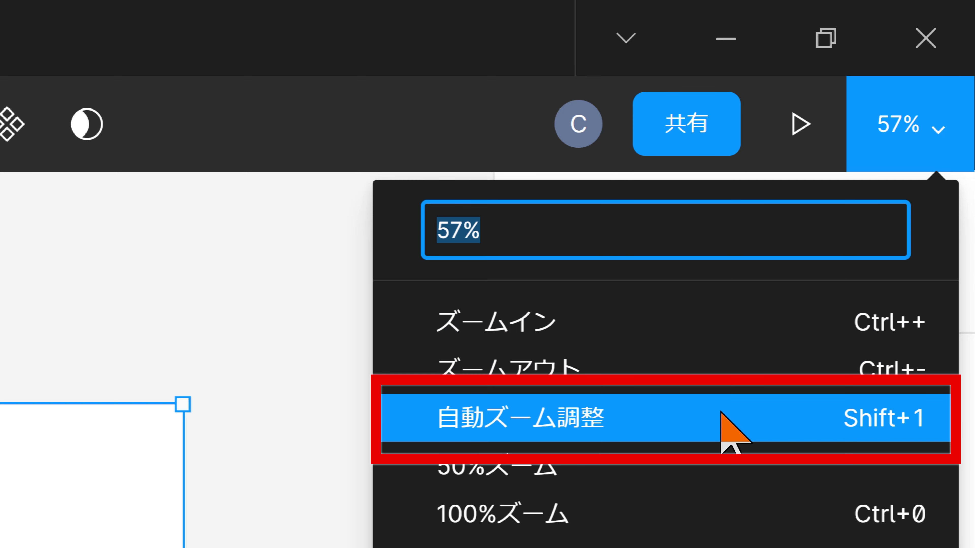
{"action": "left_click", "coordinate": [660, 412]}
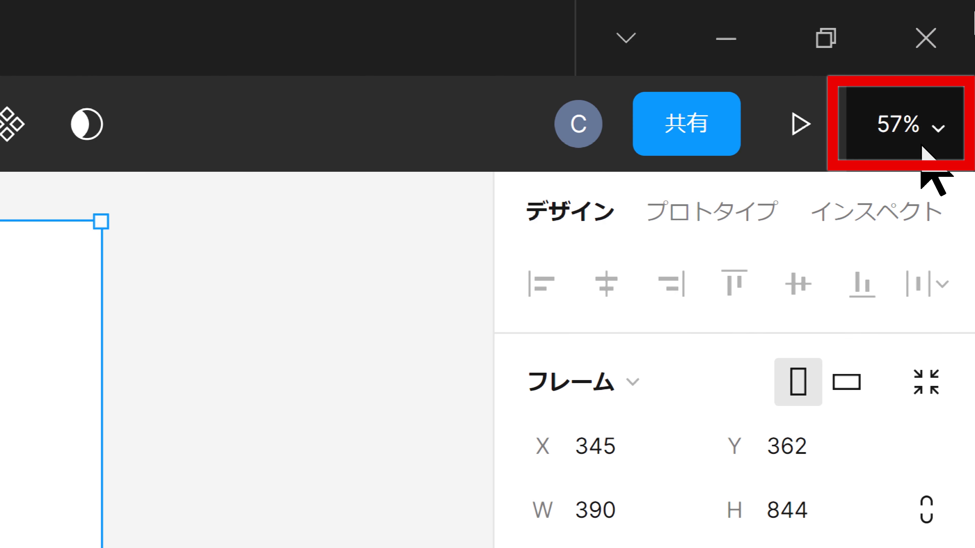
{"action": "left_click", "coordinate": [925, 149]}
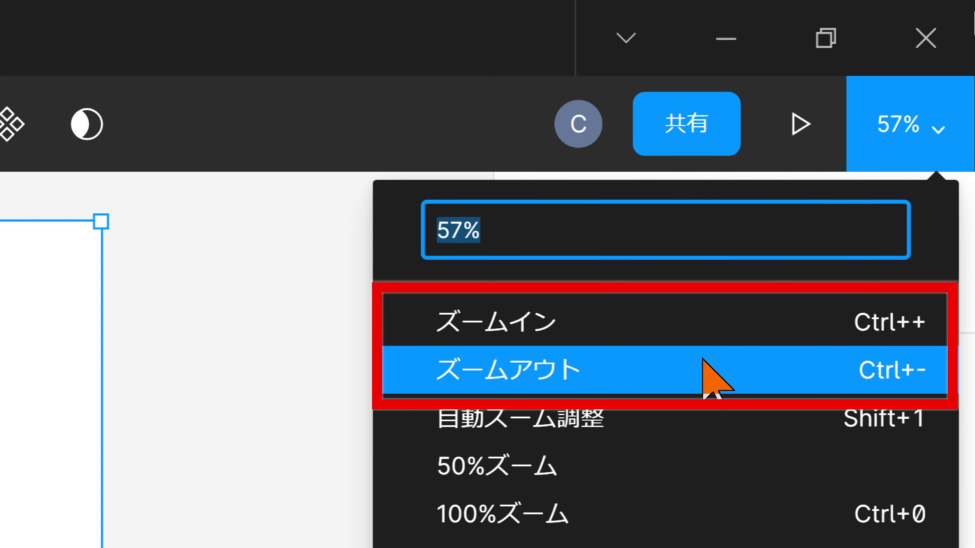
{"action": "left_click", "coordinate": [500, 233]}
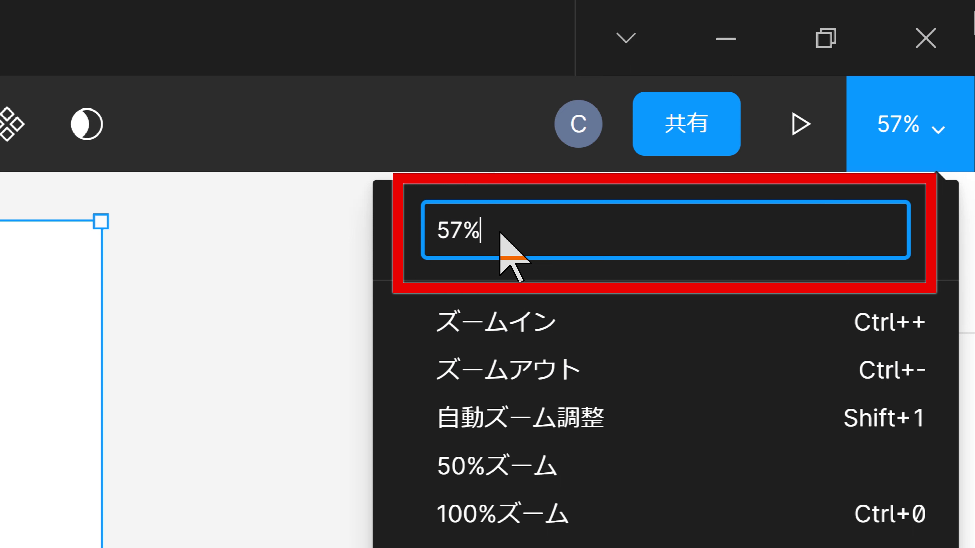
{"action": "key", "text": "BackSpace"}
{"action": "key", "text": "BackSpace"}
{"action": "key", "text": "BackSpace"}
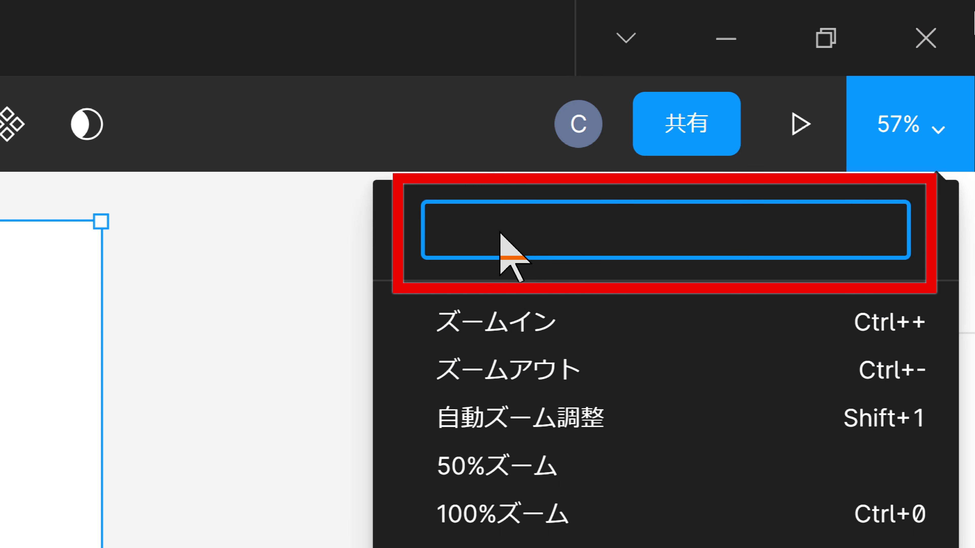
{"action": "type", "text": "50"}
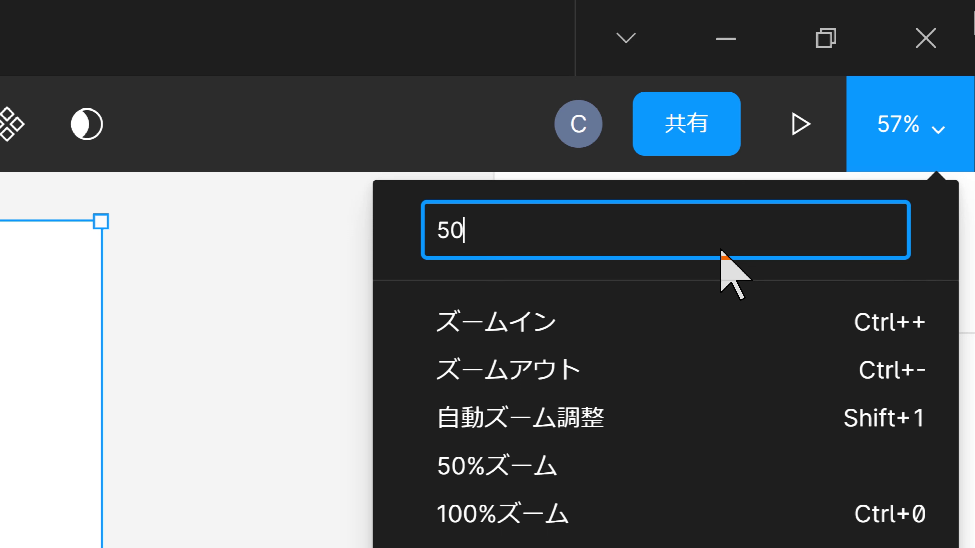
{"action": "key", "text": "Return"}
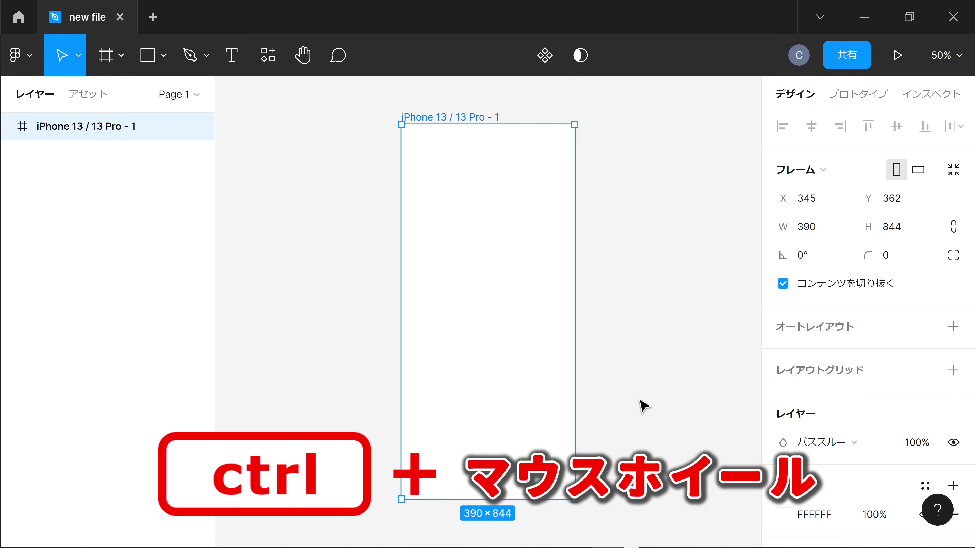
Zoom in and out with Ctrl+scroll, then use Zoom to fit to reach 57%
{"action": "scroll", "coordinate": [643, 405], "scroll_direction": "up", "scroll_amount": 3, "text": "ctrl"}
{"action": "scroll", "coordinate": [480, 430], "scroll_direction": "up", "scroll_amount": 2, "text": "ctrl"}
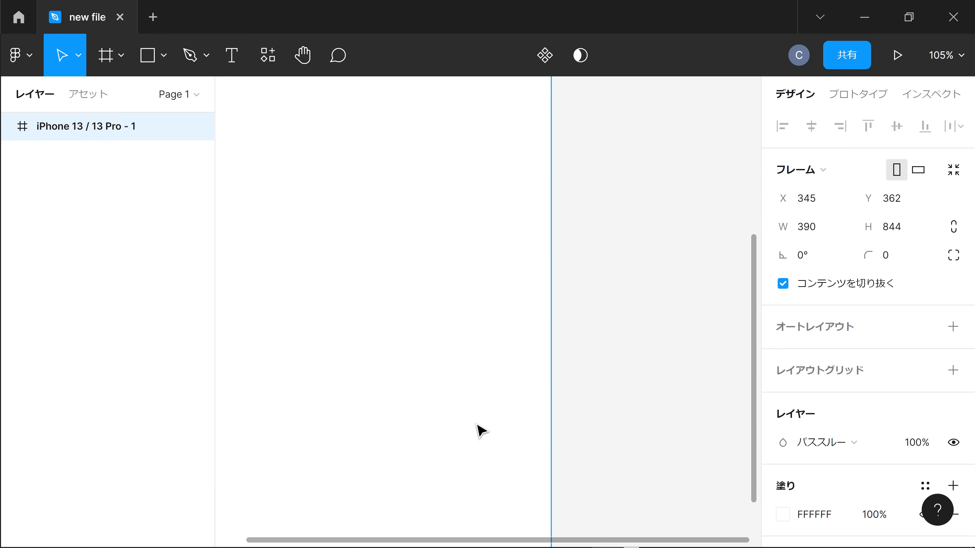
{"action": "scroll", "coordinate": [477, 424], "scroll_direction": "down", "scroll_amount": 2, "text": "ctrl"}
{"action": "scroll", "coordinate": [419, 405], "scroll_direction": "up", "scroll_amount": 1, "text": "ctrl"}
{"action": "scroll", "coordinate": [416, 403], "scroll_direction": "up", "scroll_amount": 2, "text": "ctrl"}
{"action": "scroll", "coordinate": [419, 407], "scroll_direction": "down", "scroll_amount": 2, "text": "ctrl"}
{"action": "scroll", "coordinate": [419, 408], "scroll_direction": "down", "scroll_amount": 2, "text": "ctrl"}
{"action": "scroll", "coordinate": [419, 408], "scroll_direction": "up", "scroll_amount": 1, "text": "ctrl"}
{"action": "scroll", "coordinate": [419, 407], "scroll_direction": "up", "scroll_amount": 3, "text": "ctrl"}
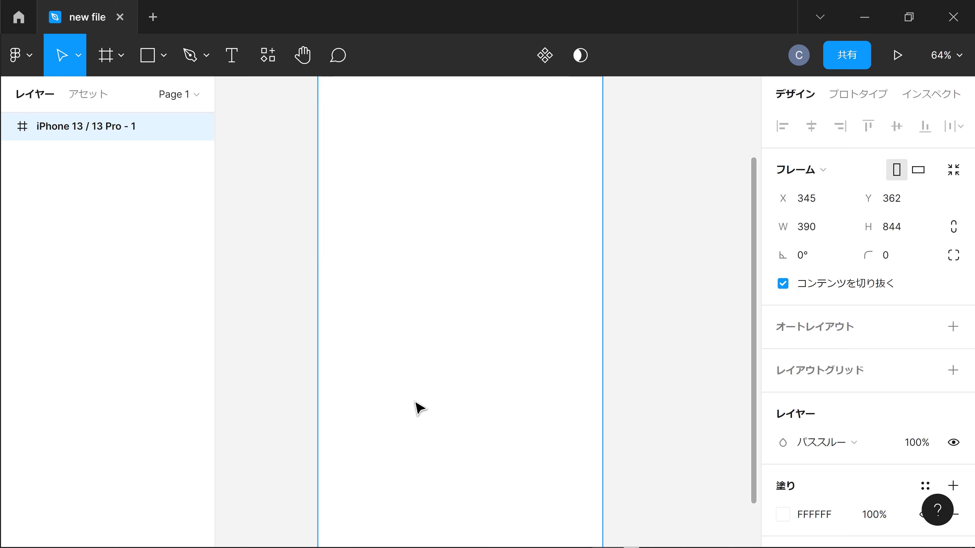
{"action": "scroll", "coordinate": [419, 407], "scroll_direction": "down", "scroll_amount": 2, "text": "ctrl"}
{"action": "scroll", "coordinate": [419, 407], "scroll_direction": "down", "scroll_amount": 2, "text": "ctrl"}
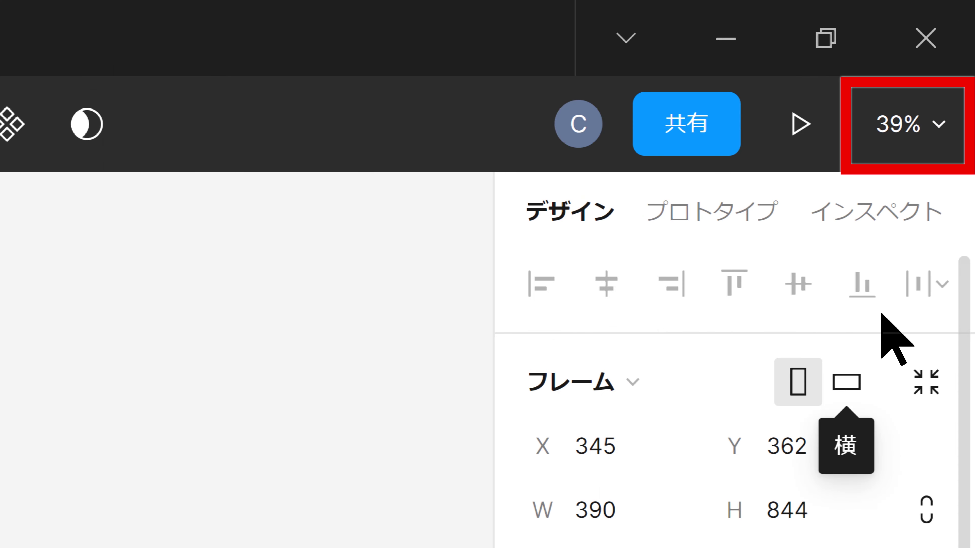
{"action": "left_click", "coordinate": [921, 153]}
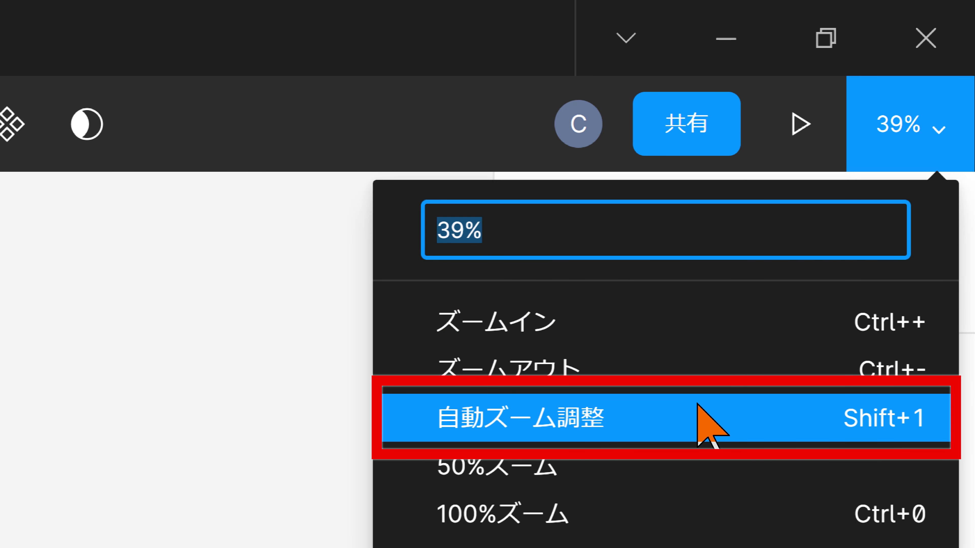
{"action": "left_click", "coordinate": [698, 404]}
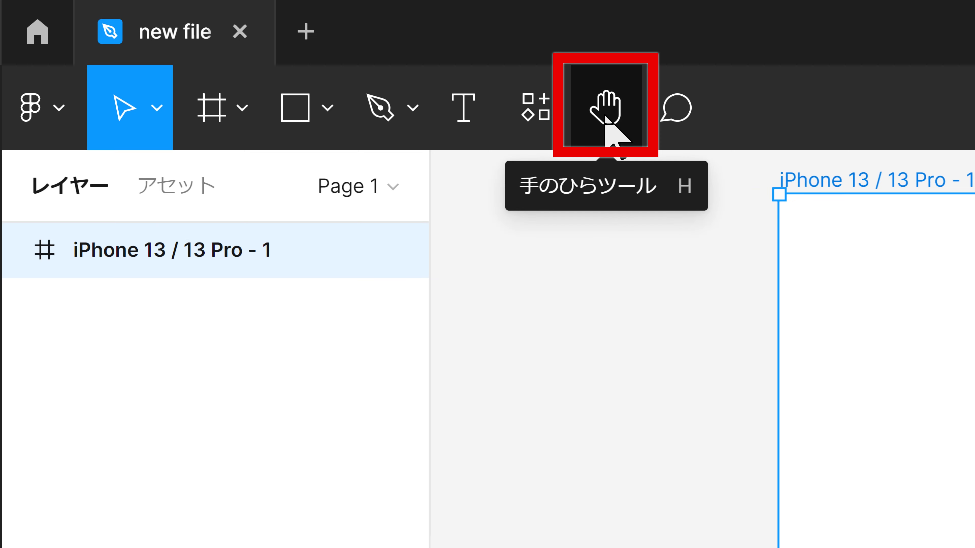
Pan the canvas around the iPhone frame with the Hand tool at 57% zoom
{"action": "left_click", "coordinate": [605, 122]}
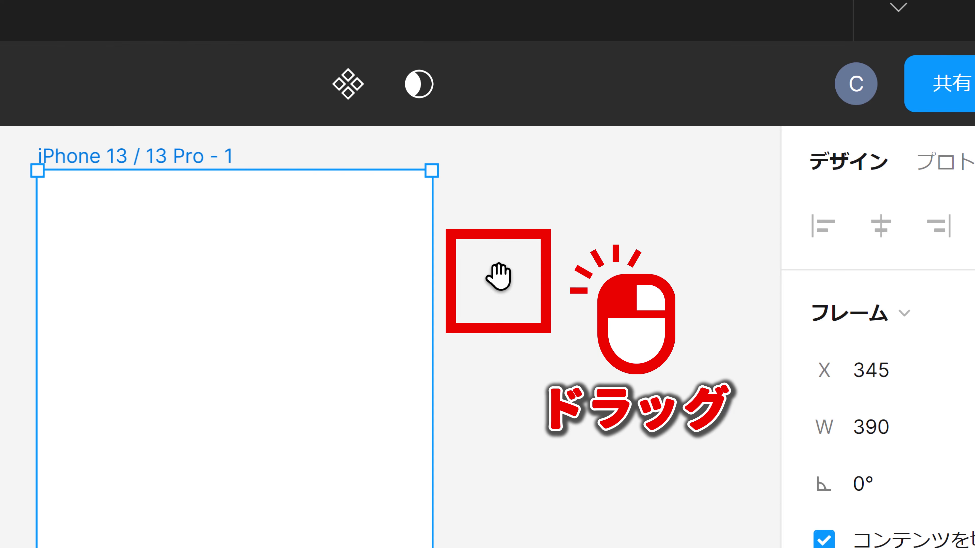
{"action": "mouse_move", "coordinate": [498, 278]}
{"action": "left_mouse_down"}
{"action": "mouse_move", "coordinate": [382, 500]}
{"action": "mouse_move", "coordinate": [633, 466]}
{"action": "left_mouse_up"}
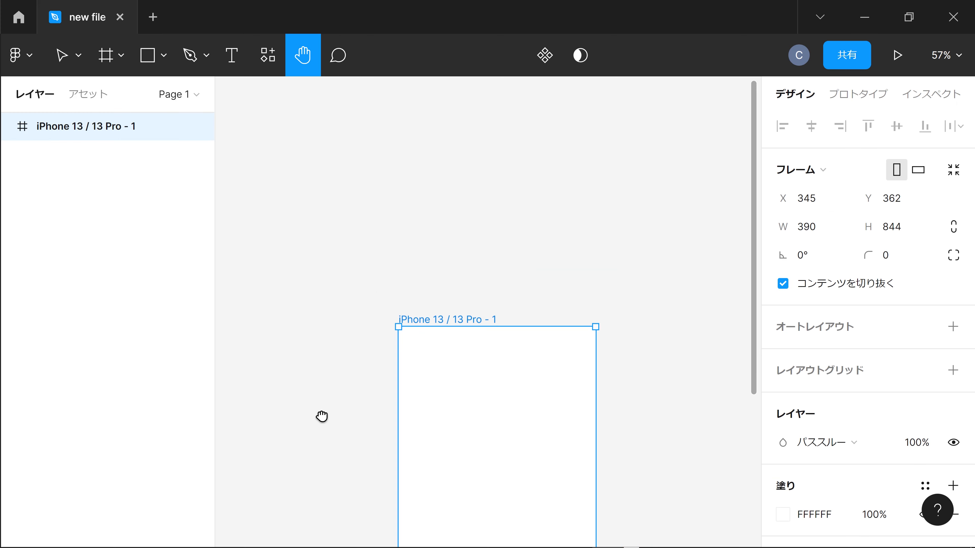
{"action": "left_click_drag", "start_coordinate": [632, 465], "coordinate": [292, 296]}
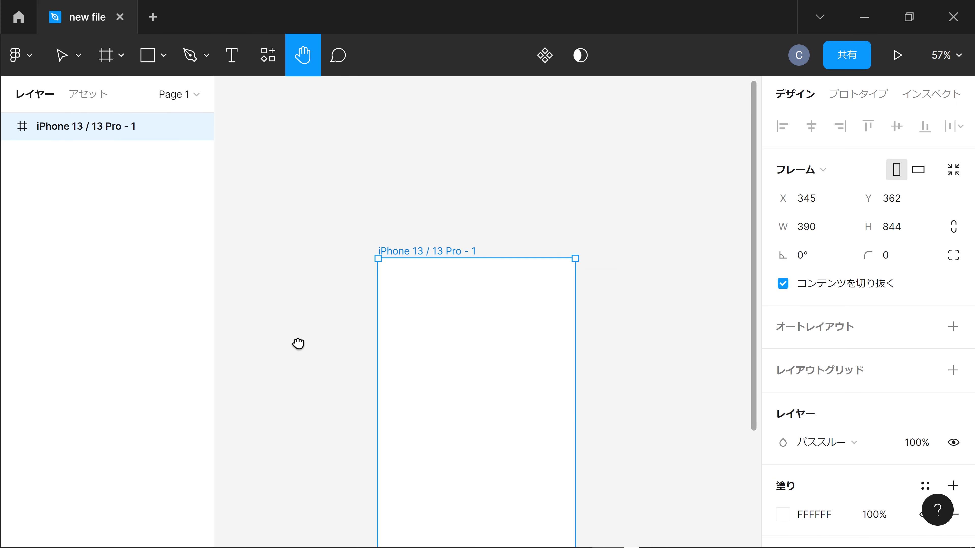
{"action": "left_click_drag", "start_coordinate": [257, 368], "coordinate": [356, 248]}
{"action": "mouse_move", "coordinate": [361, 311]}
{"action": "left_mouse_down"}
{"action": "mouse_move", "coordinate": [305, 307]}
{"action": "mouse_move", "coordinate": [272, 286]}
{"action": "left_mouse_up"}
{"action": "left_click_drag", "start_coordinate": [263, 236], "coordinate": [345, 365]}
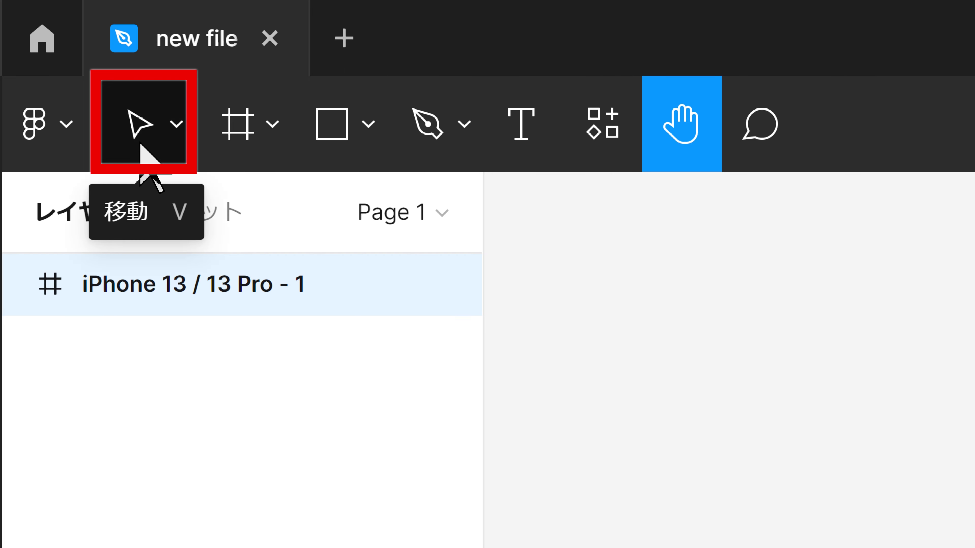
Return to the Move tool and middle-drag the canvas so the frame shifts right and down
{"action": "left_click", "coordinate": [140, 145]}
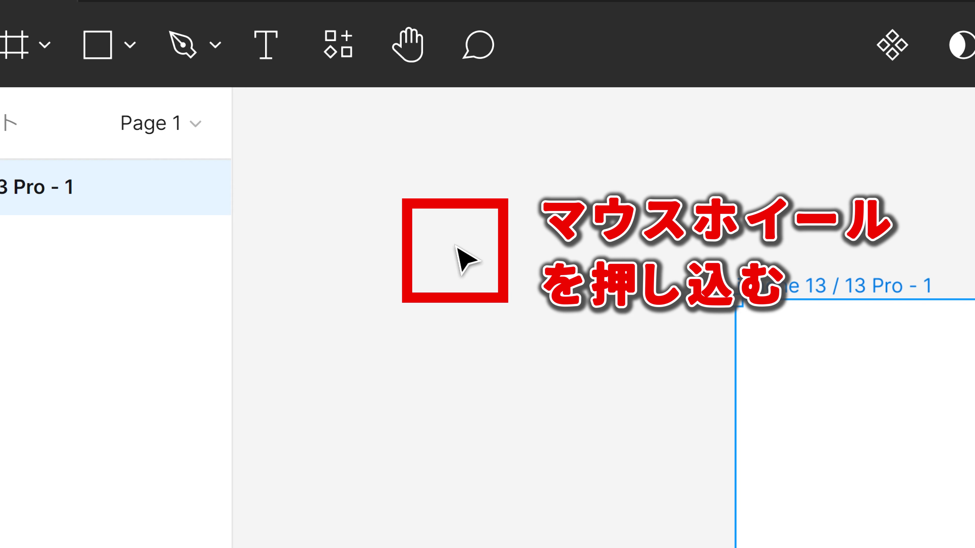
{"action": "middle_click", "coordinate": [455, 246]}
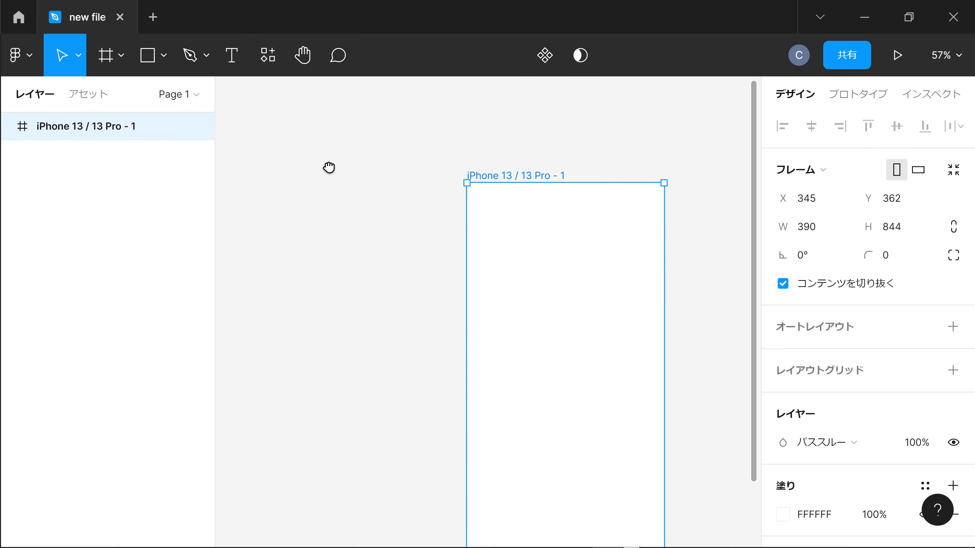
{"action": "mouse_move", "coordinate": [329, 168]}
{"action": "left_mouse_down"}
{"action": "mouse_move", "coordinate": [318, 209]}
{"action": "mouse_move", "coordinate": [258, 254]}
{"action": "mouse_move", "coordinate": [344, 275]}
{"action": "mouse_move", "coordinate": [351, 127]}
{"action": "mouse_move", "coordinate": [362, 222]}
{"action": "mouse_move", "coordinate": [239, 265]}
{"action": "mouse_move", "coordinate": [200, 217]}
{"action": "mouse_move", "coordinate": [233, 155]}
{"action": "mouse_move", "coordinate": [282, 134]}
{"action": "mouse_move", "coordinate": [265, 159]}
{"action": "left_mouse_up"}
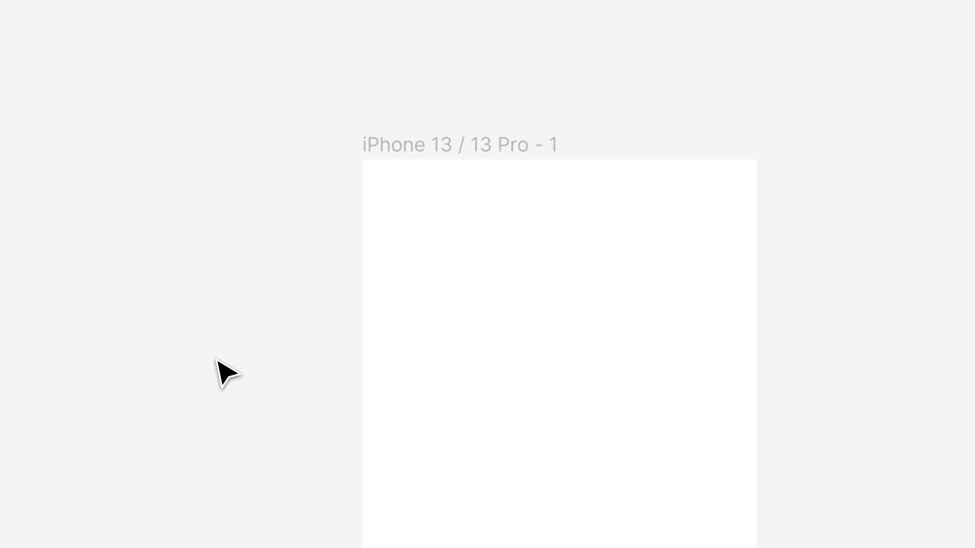
Freehand-resize the frame from its corner, bottom and right edges to roughly 367 × 607
{"action": "left_click", "coordinate": [445, 361]}
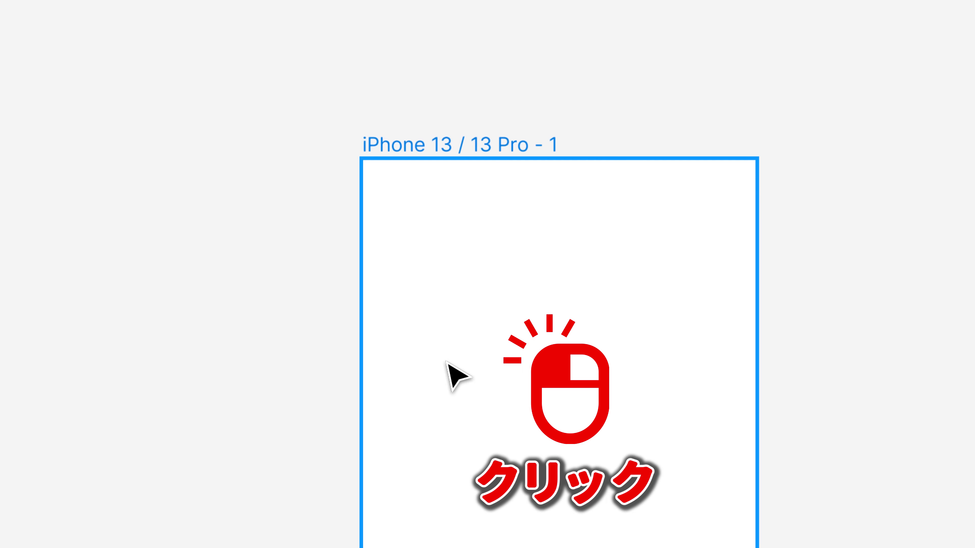
{"action": "left_click", "coordinate": [445, 362]}
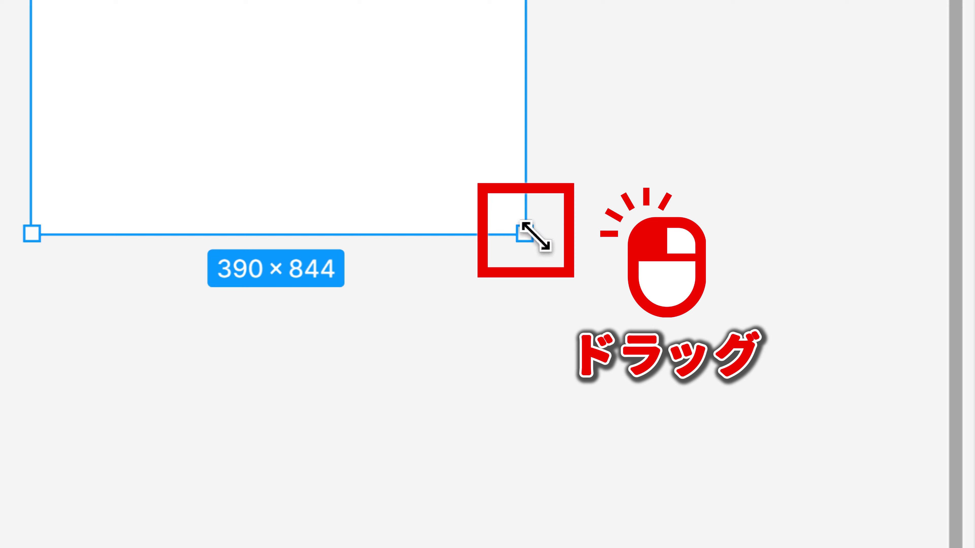
{"action": "mouse_move", "coordinate": [534, 236]}
{"action": "left_mouse_down"}
{"action": "mouse_move", "coordinate": [756, 363]}
{"action": "mouse_move", "coordinate": [852, 296]}
{"action": "mouse_move", "coordinate": [833, 183]}
{"action": "mouse_move", "coordinate": [683, 191]}
{"action": "mouse_move", "coordinate": [558, 313]}
{"action": "mouse_move", "coordinate": [665, 403]}
{"action": "mouse_move", "coordinate": [661, 450]}
{"action": "mouse_move", "coordinate": [638, 457]}
{"action": "mouse_move", "coordinate": [571, 406]}
{"action": "mouse_move", "coordinate": [565, 354]}
{"action": "mouse_move", "coordinate": [574, 340]}
{"action": "left_mouse_up"}
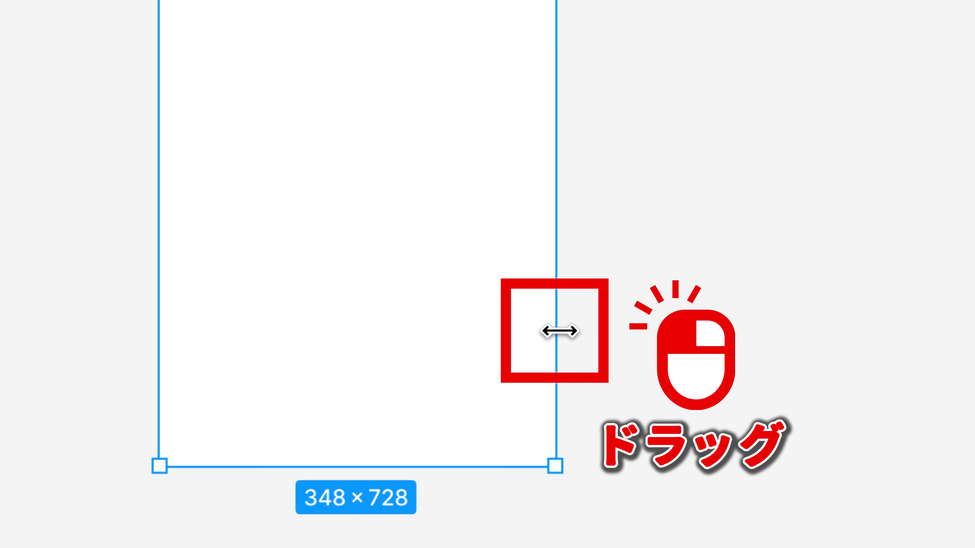
{"action": "left_click_drag", "start_coordinate": [559, 330], "coordinate": [630, 329]}
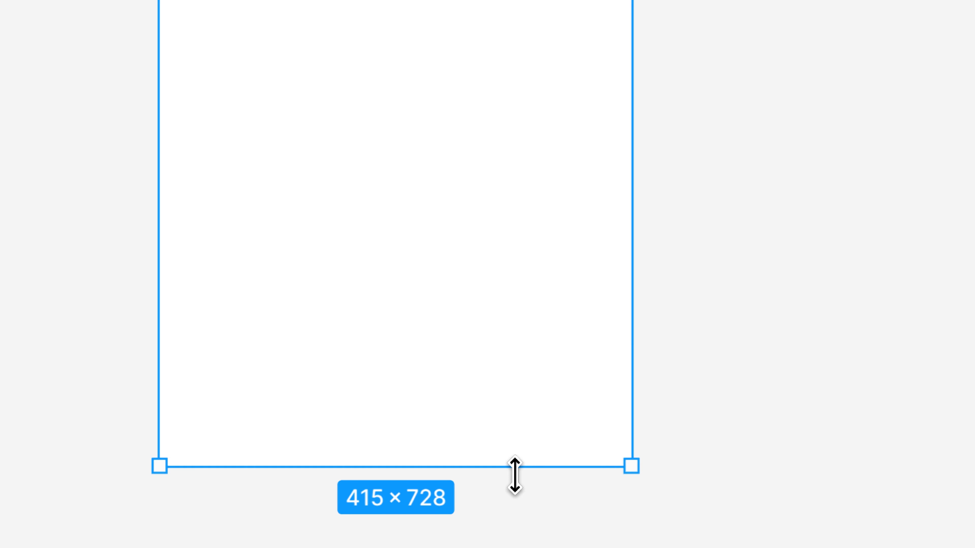
{"action": "left_click_drag", "start_coordinate": [514, 475], "coordinate": [498, 329]}
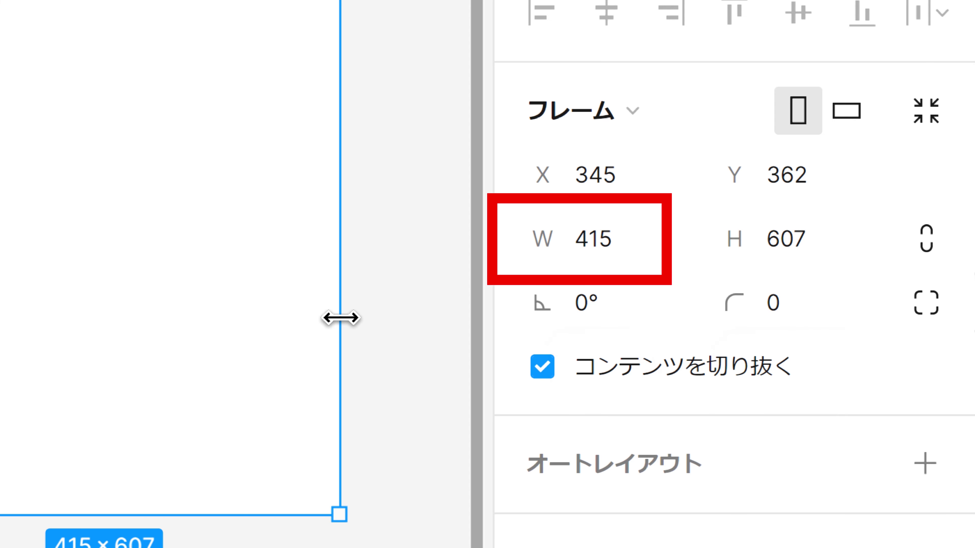
{"action": "left_click_drag", "start_coordinate": [340, 318], "coordinate": [212, 312]}
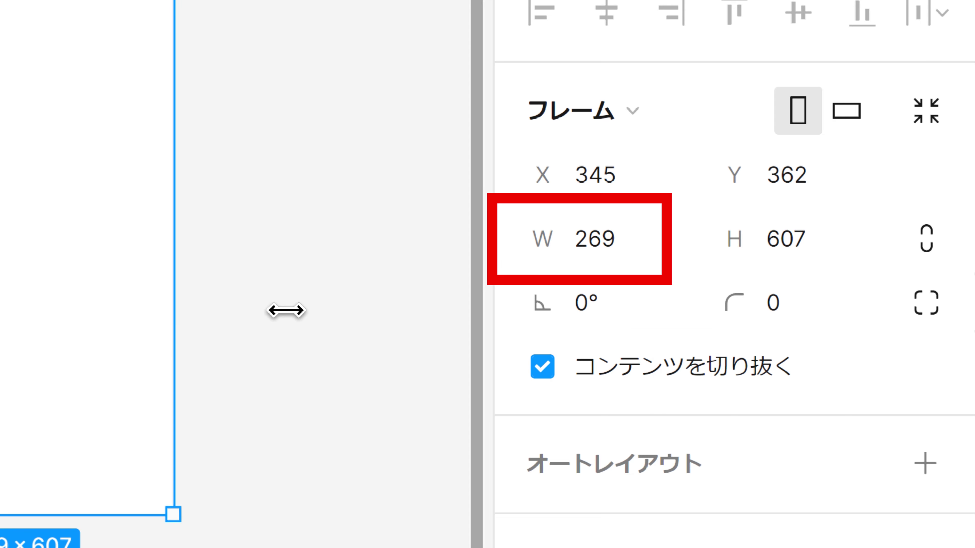
{"action": "left_click_drag", "start_coordinate": [211, 312], "coordinate": [285, 310]}
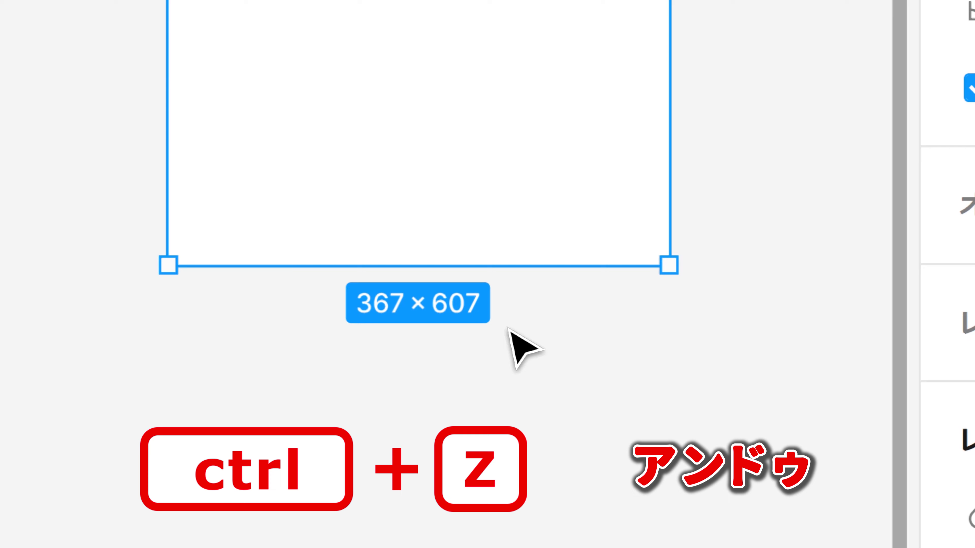
Undo the three frame resizes to restore the 390 × 844 size
{"action": "key", "text": "ctrl+z"}
{"action": "key", "text": "ctrl+z"}
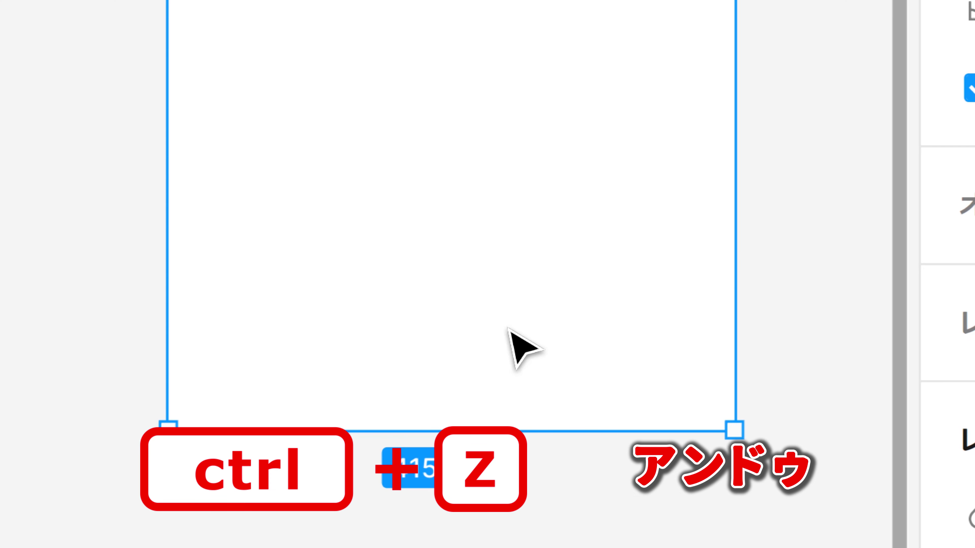
{"action": "key", "text": "ctrl+z"}
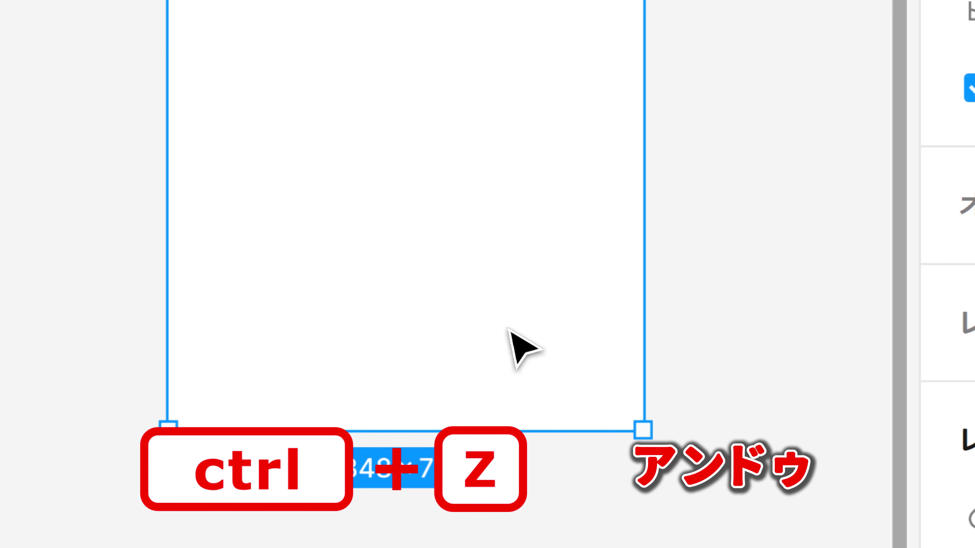
{"action": "key", "text": "ctrl+z"}
{"action": "key", "text": "ctrl+z"}
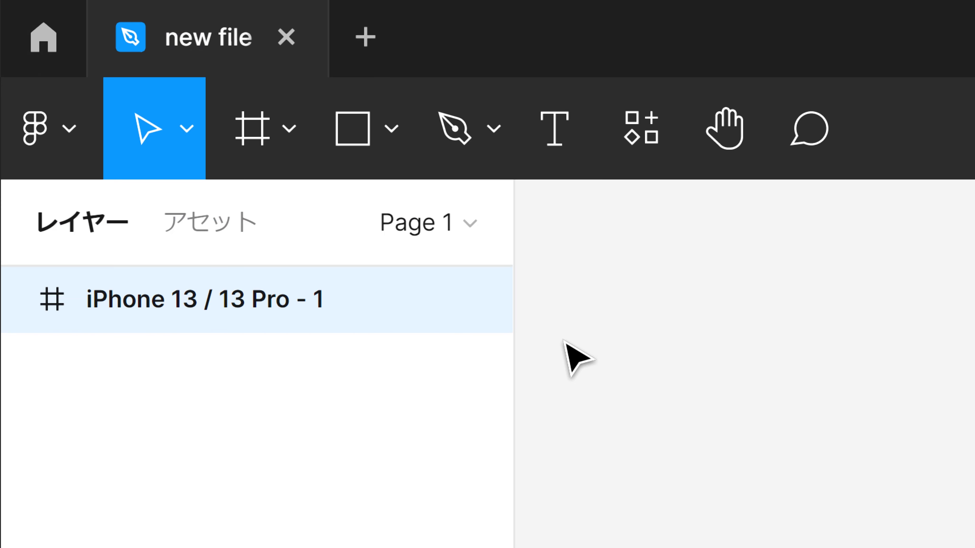
Create frame iPhone 13 / 13 Pro - 2 from the Frame preset and delete the original - 1 frame
{"action": "left_click", "coordinate": [256, 165]}
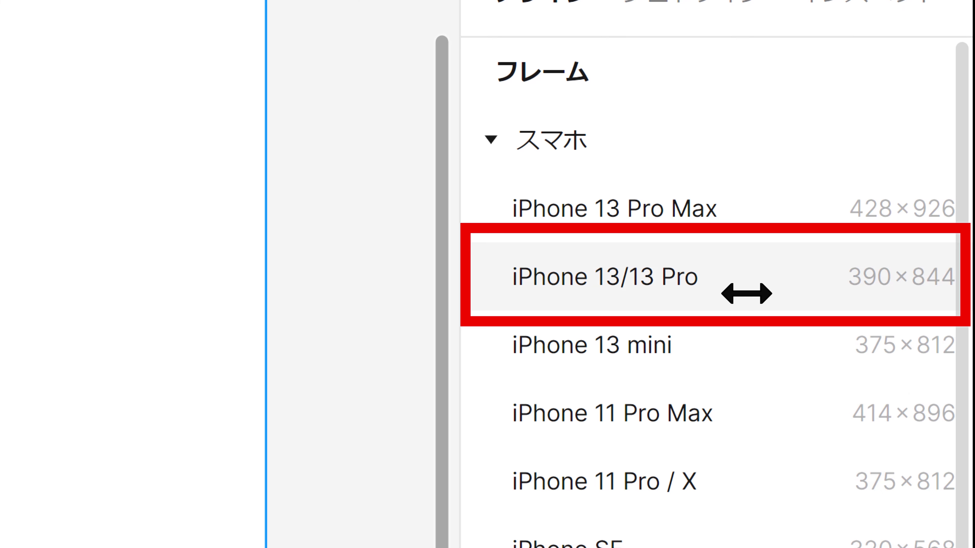
{"action": "left_click", "coordinate": [747, 293]}
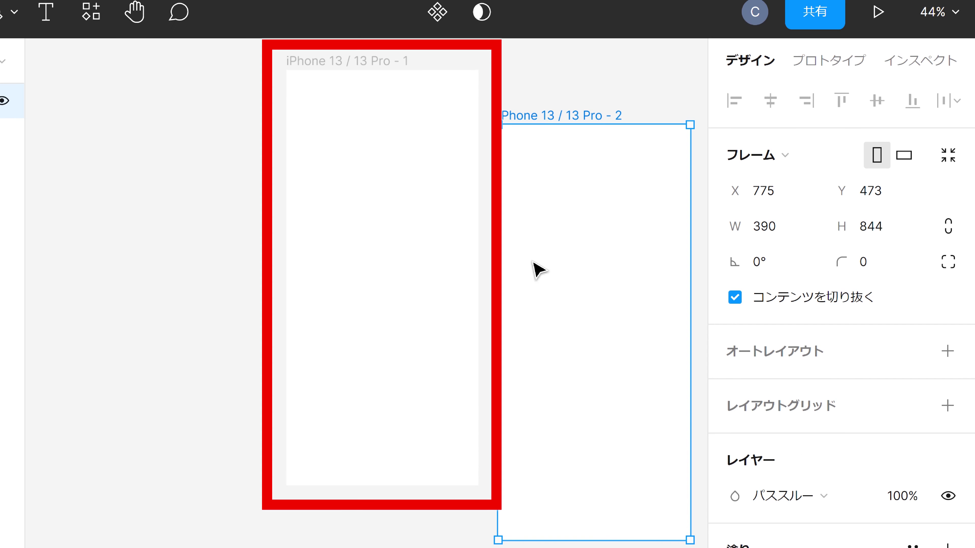
{"action": "left_click", "coordinate": [401, 330]}
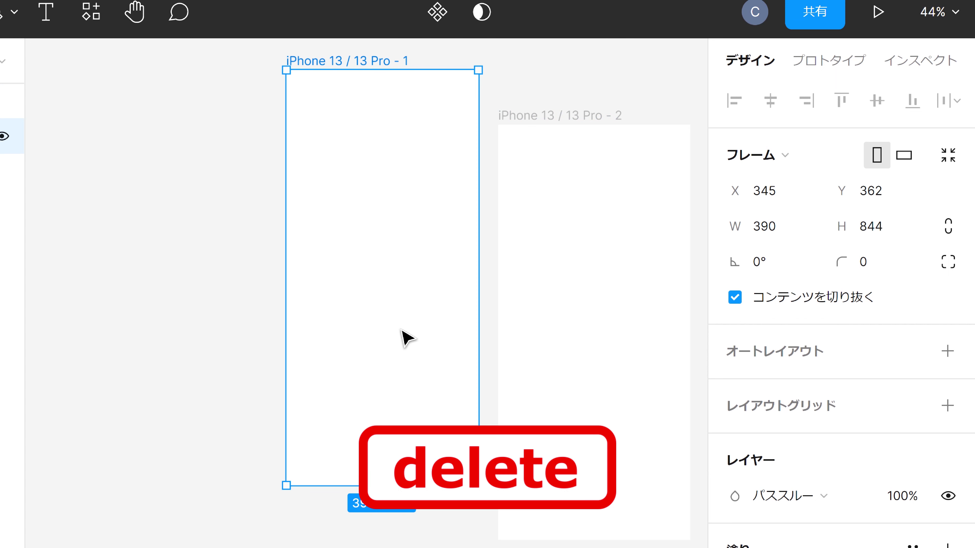
{"action": "key", "text": "Delete"}
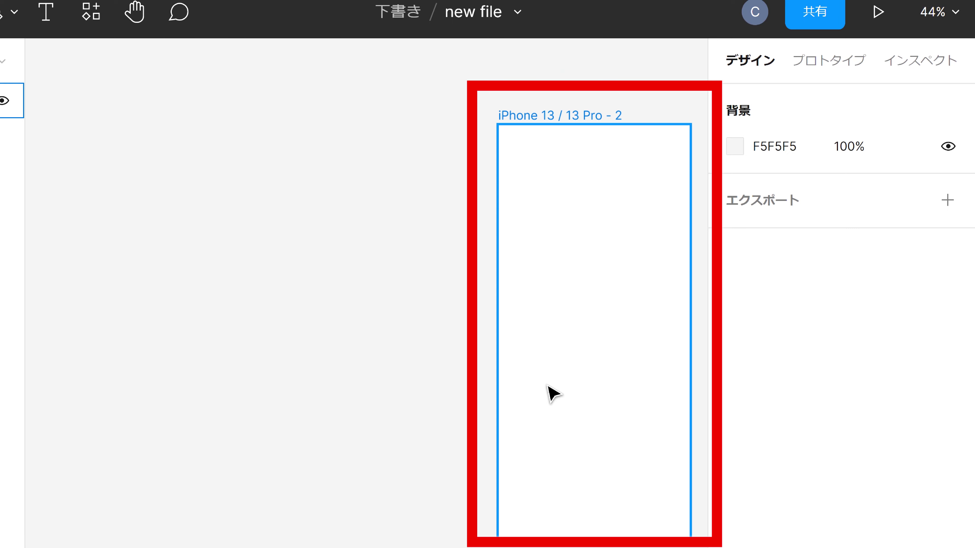
Zoom to fit the iPhone 13 / 13 Pro - 2 frame so it shows whole at 57%
{"action": "left_click", "coordinate": [546, 385]}
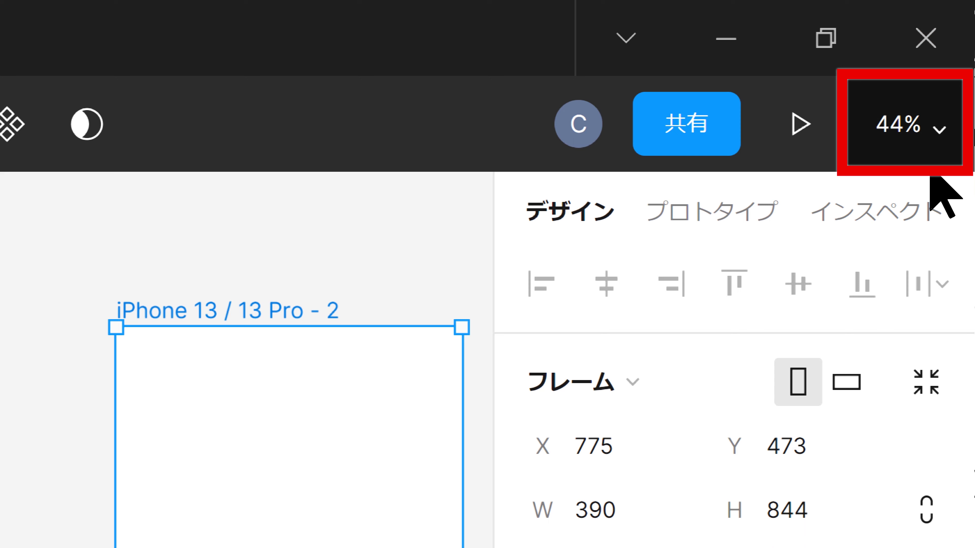
{"action": "left_click", "coordinate": [932, 171]}
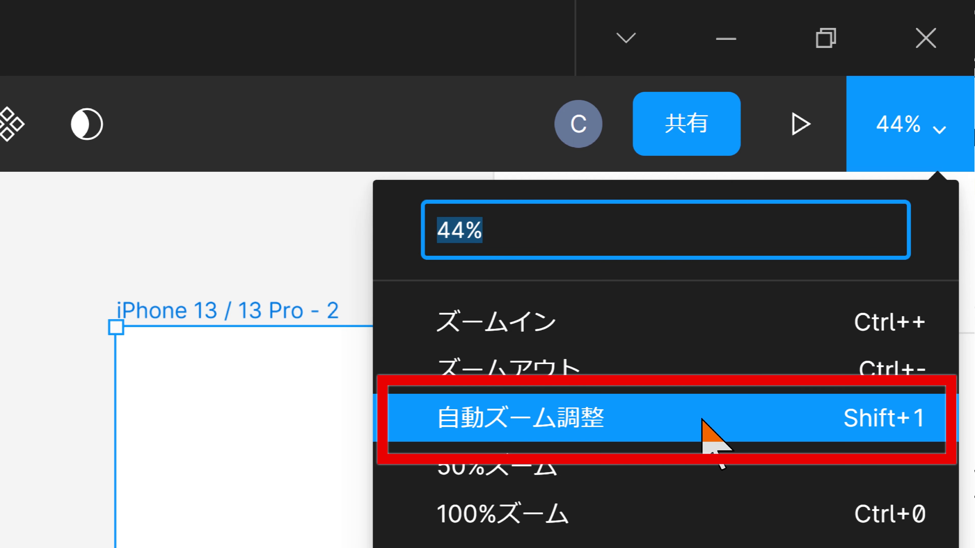
{"action": "left_click", "coordinate": [702, 419]}
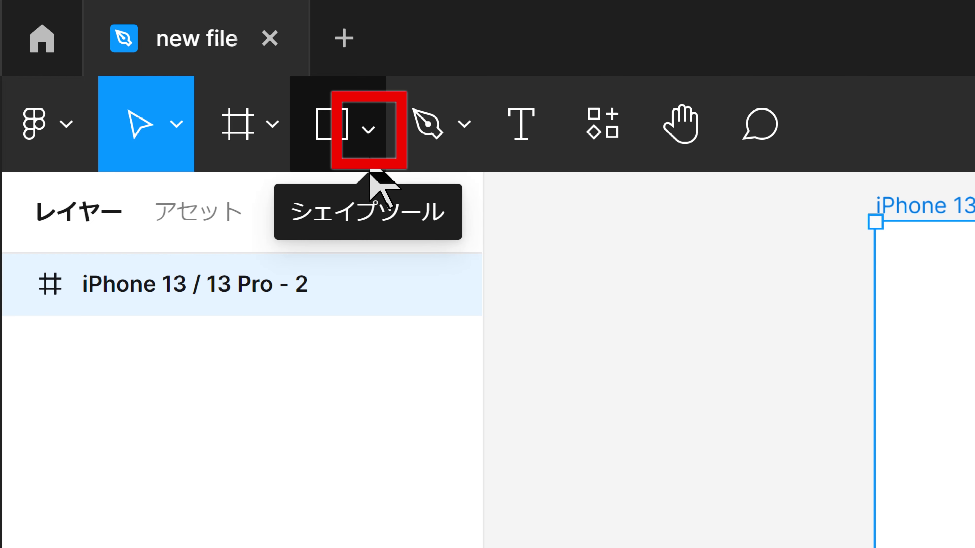
Draw Rectangle 1, a 276 × 120 rectangle, near the top of the iPhone frame
{"action": "left_click", "coordinate": [369, 171]}
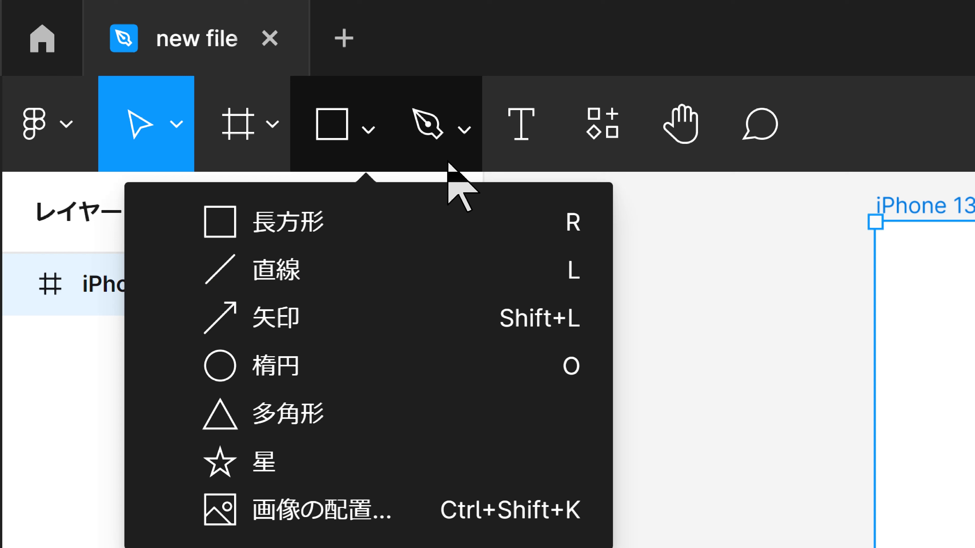
{"action": "left_click", "coordinate": [411, 225]}
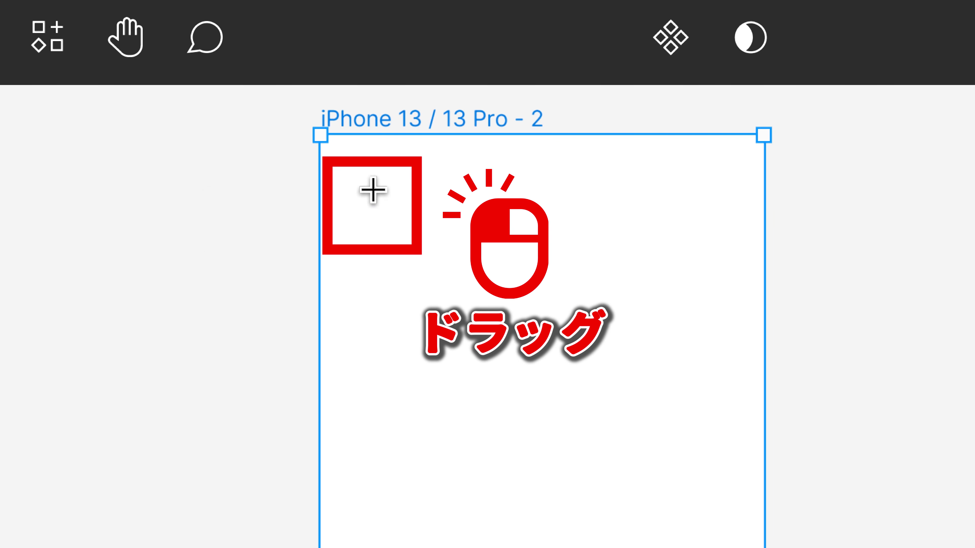
{"action": "mouse_move", "coordinate": [372, 188]}
{"action": "left_mouse_down"}
{"action": "mouse_move", "coordinate": [459, 276]}
{"action": "mouse_move", "coordinate": [635, 326]}
{"action": "mouse_move", "coordinate": [687, 326]}
{"action": "left_mouse_up"}
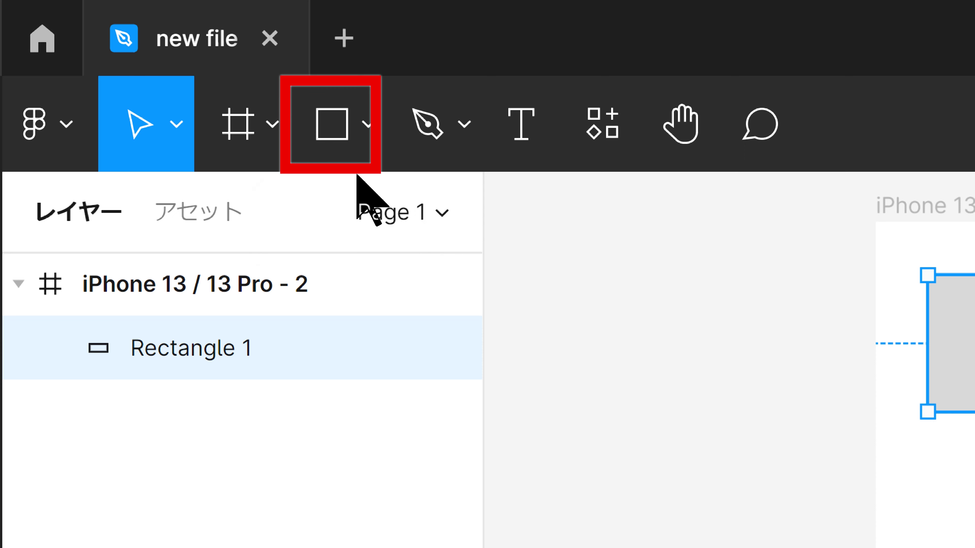
Draw Rectangle 2, a 142 × 142 square, below Rectangle 1
{"action": "left_click", "coordinate": [324, 143]}
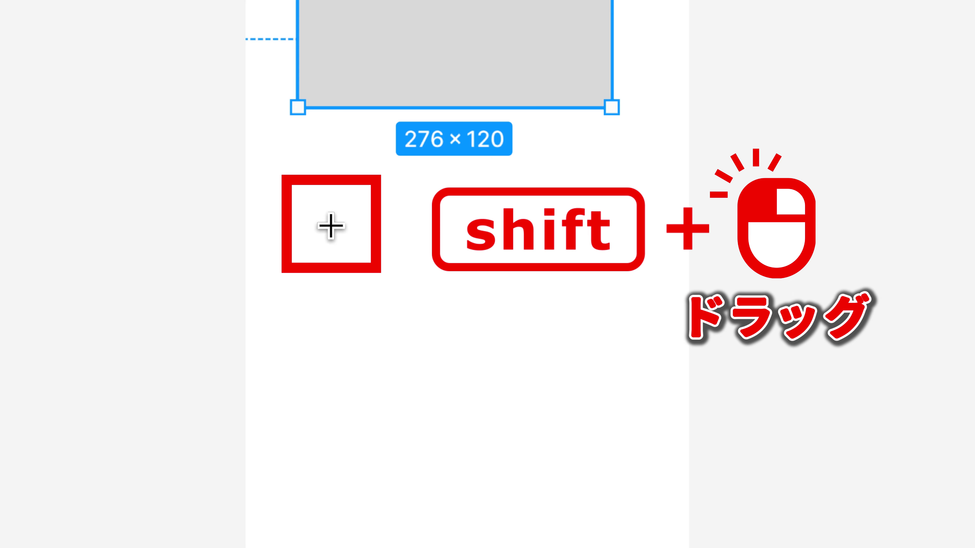
{"action": "mouse_move", "coordinate": [331, 226]}
{"action": "left_mouse_down"}
{"action": "mouse_move", "coordinate": [422, 337]}
{"action": "mouse_move", "coordinate": [483, 388]}
{"action": "left_mouse_up"}
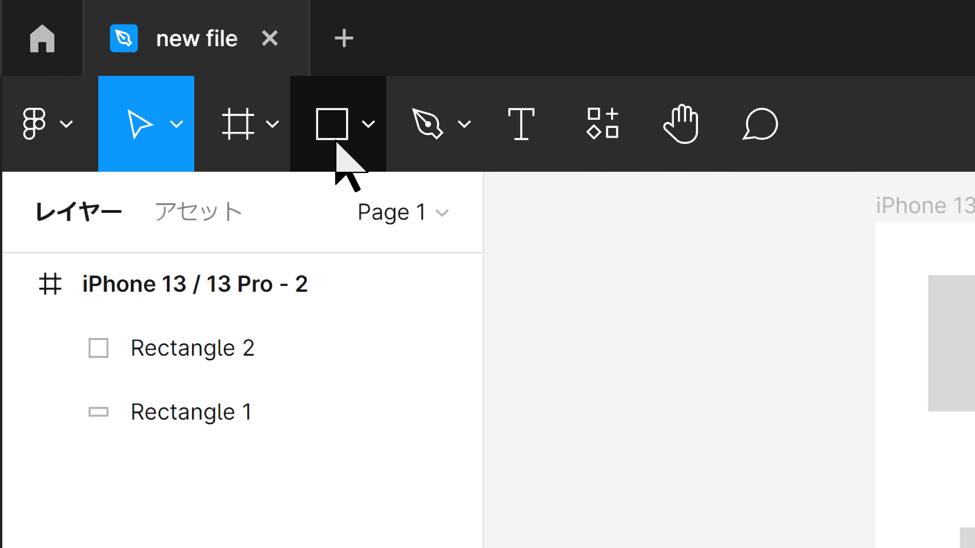
{"action": "left_click", "coordinate": [336, 141]}
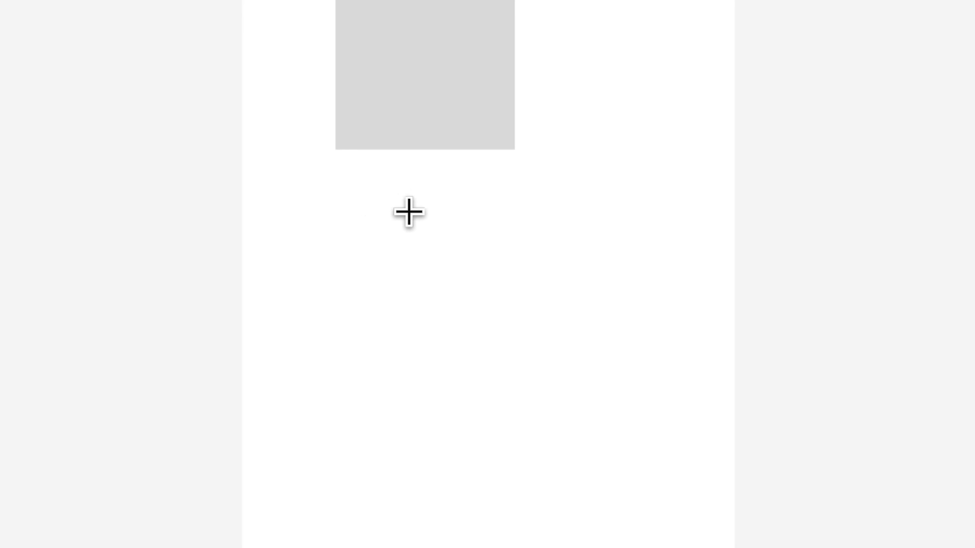
Draw Rectangle 3 below Rectangle 2, size it to about 133 × 133, and deselect it
{"action": "left_click_drag", "start_coordinate": [454, 329], "coordinate": [477, 351]}
{"action": "left_click_drag", "start_coordinate": [462, 265], "coordinate": [575, 358]}
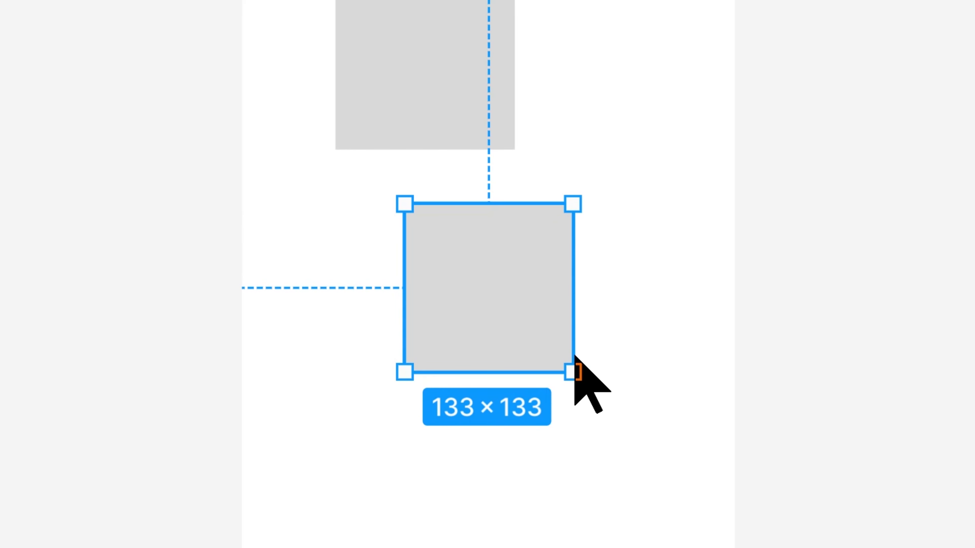
{"action": "left_click", "coordinate": [691, 172]}
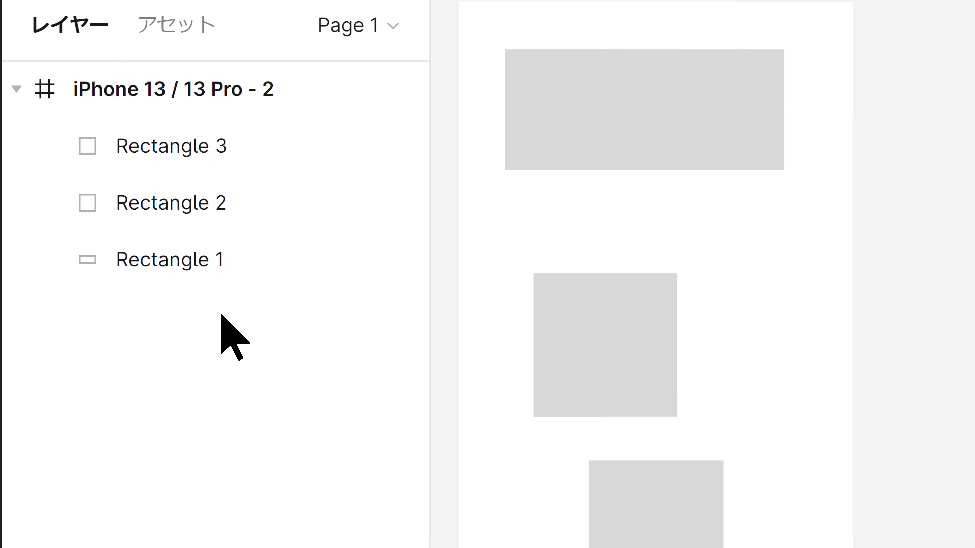
Select Rectangles 3, 2, then 1 in Layers to show Rectangle 1 at X 46, Y 47
{"action": "left_click", "coordinate": [176, 152]}
{"action": "left_click", "coordinate": [167, 203]}
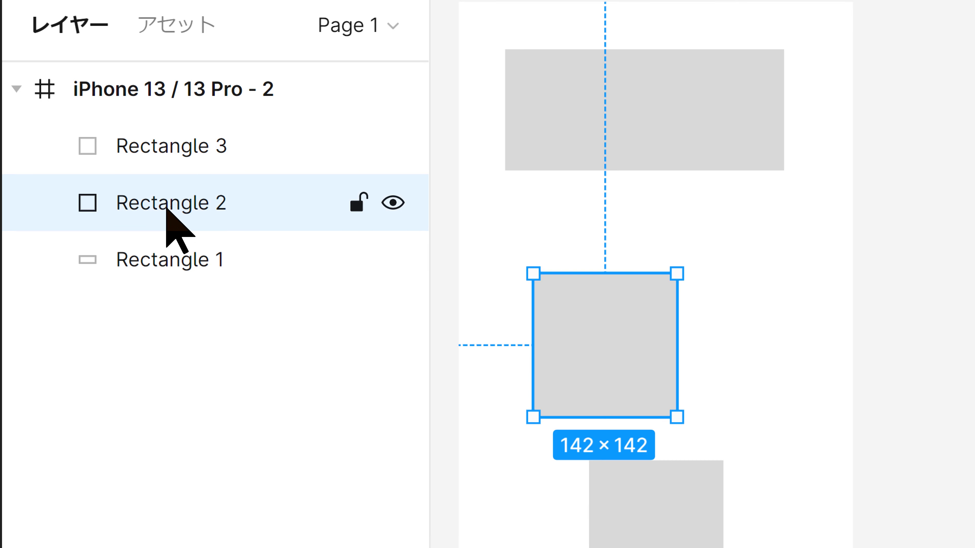
{"action": "left_click", "coordinate": [158, 275]}
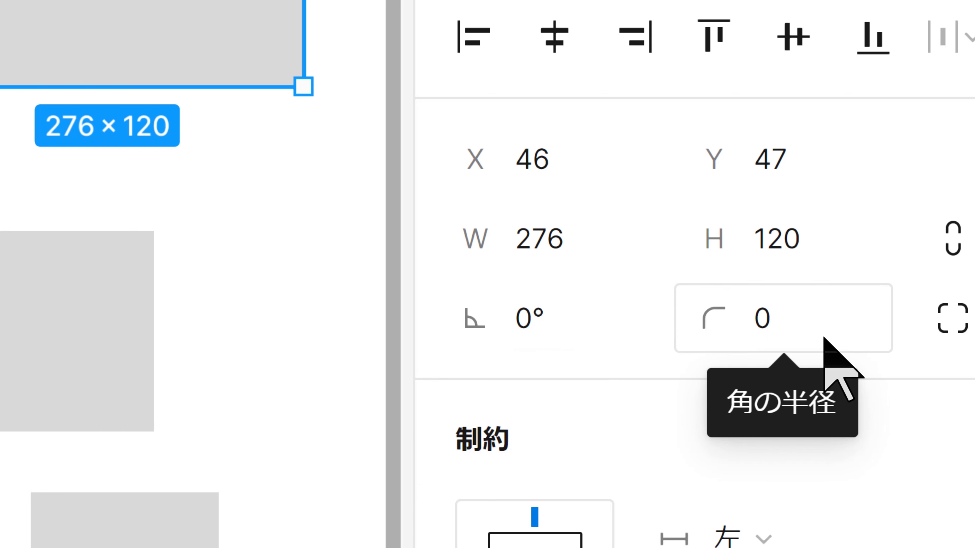
Change Rectangle 1's Y position from 47 to 60
{"action": "left_click", "coordinate": [812, 169]}
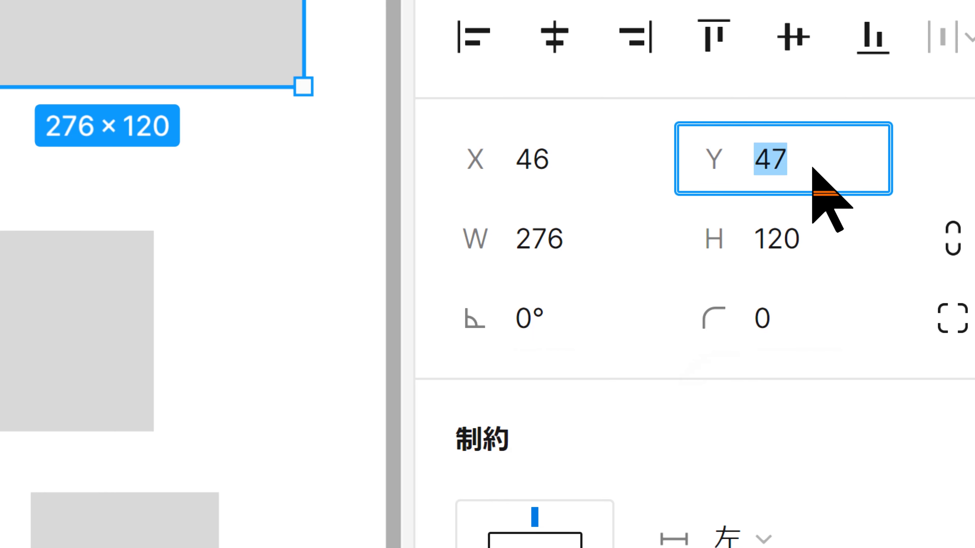
{"action": "key", "text": "BackSpace"}
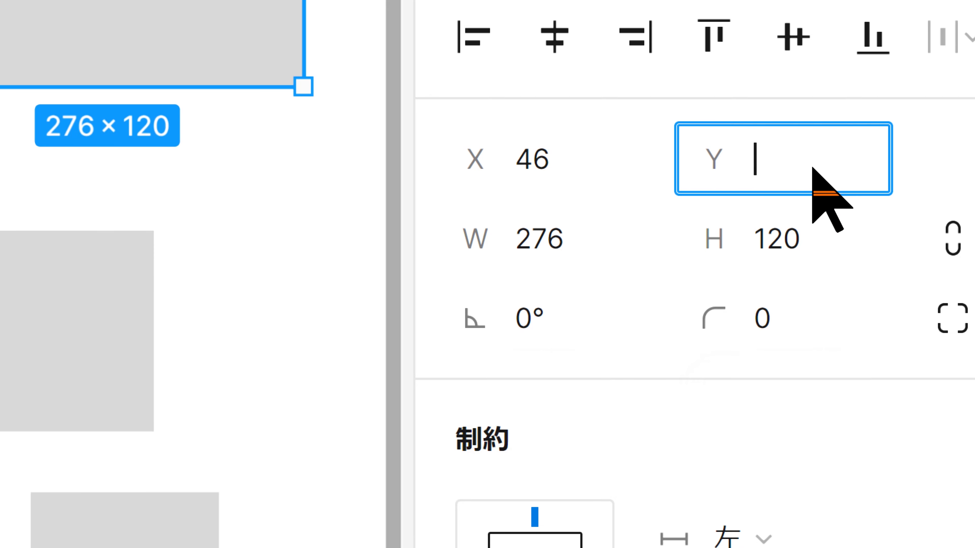
{"action": "type", "text": "60"}
{"action": "key", "text": "Return"}
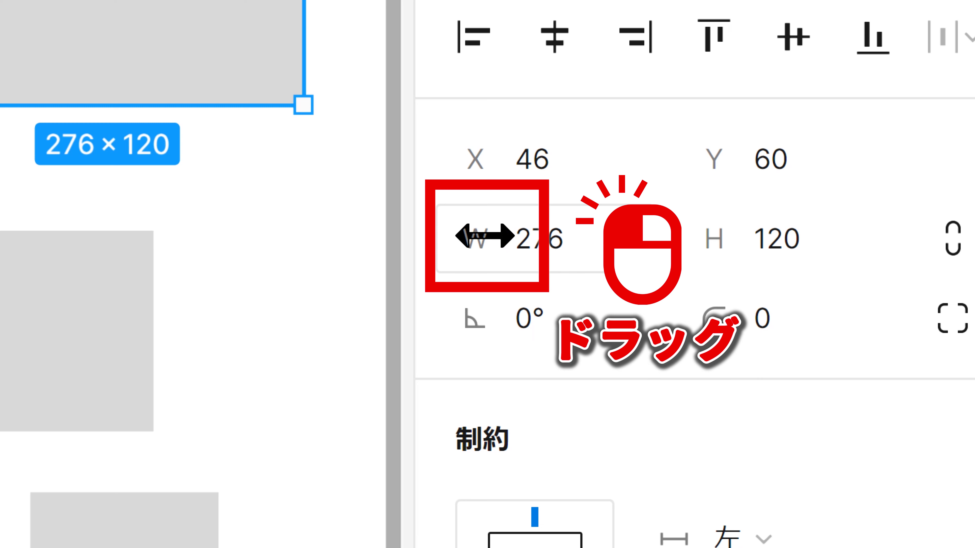
Resize the top rectangle to 346 × 97 by dragging its handles, then reposition it
{"action": "mouse_move", "coordinate": [484, 236]}
{"action": "left_mouse_down"}
{"action": "mouse_move", "coordinate": [307, 237]}
{"action": "mouse_move", "coordinate": [172, 259]}
{"action": "mouse_move", "coordinate": [702, 309]}
{"action": "mouse_move", "coordinate": [0, 309]}
{"action": "mouse_move", "coordinate": [360, 299]}
{"action": "left_mouse_up"}
{"action": "mouse_move", "coordinate": [527, 396]}
{"action": "left_mouse_down"}
{"action": "mouse_move", "coordinate": [829, 394]}
{"action": "mouse_move", "coordinate": [648, 331]}
{"action": "left_mouse_up"}
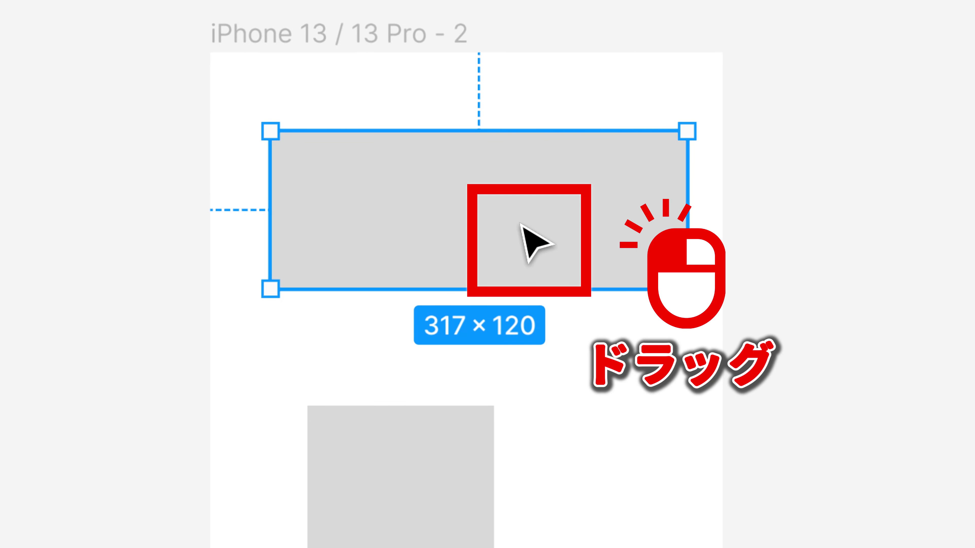
{"action": "mouse_move", "coordinate": [512, 261]}
{"action": "left_mouse_down"}
{"action": "mouse_move", "coordinate": [368, 233]}
{"action": "mouse_move", "coordinate": [442, 185]}
{"action": "mouse_move", "coordinate": [595, 166]}
{"action": "mouse_move", "coordinate": [674, 210]}
{"action": "mouse_move", "coordinate": [663, 273]}
{"action": "mouse_move", "coordinate": [552, 260]}
{"action": "left_mouse_up"}
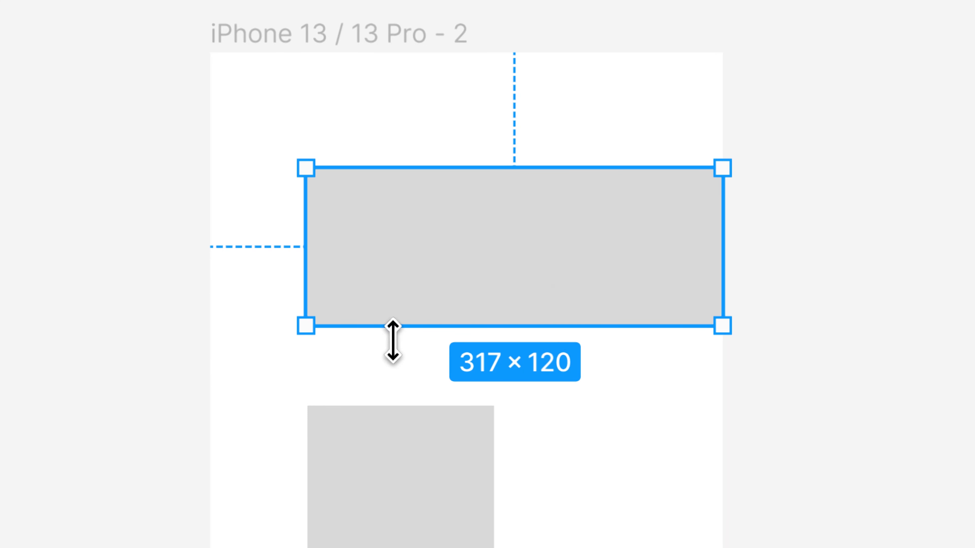
{"action": "left_click_drag", "start_coordinate": [305, 325], "coordinate": [266, 329]}
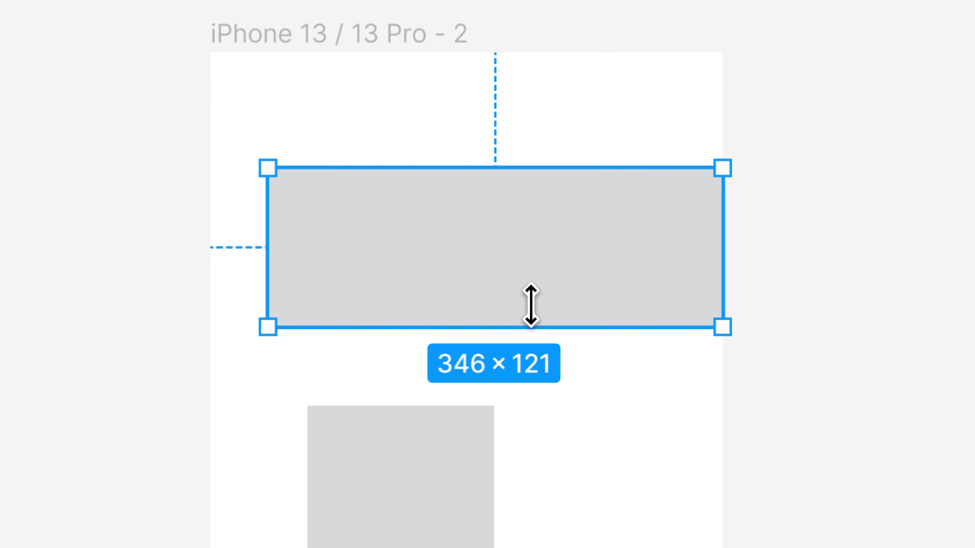
{"action": "mouse_move", "coordinate": [577, 321]}
{"action": "left_mouse_down"}
{"action": "mouse_move", "coordinate": [575, 284]}
{"action": "mouse_move", "coordinate": [571, 351]}
{"action": "mouse_move", "coordinate": [573, 295]}
{"action": "left_mouse_up"}
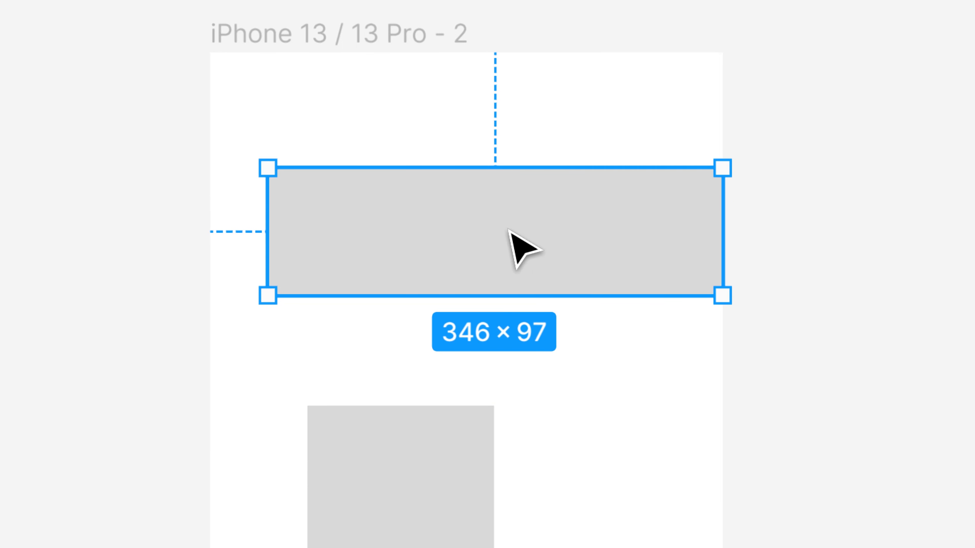
{"action": "left_click_drag", "start_coordinate": [508, 231], "coordinate": [548, 256]}
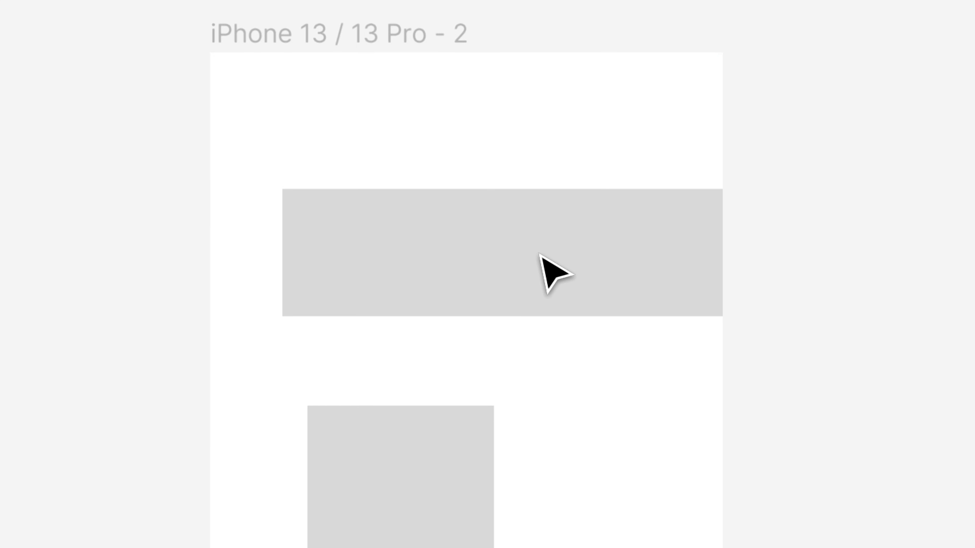
Snap the wide rectangle to the frame's left edge and place the middle square 58 below it
{"action": "left_click_drag", "start_coordinate": [548, 256], "coordinate": [449, 241]}
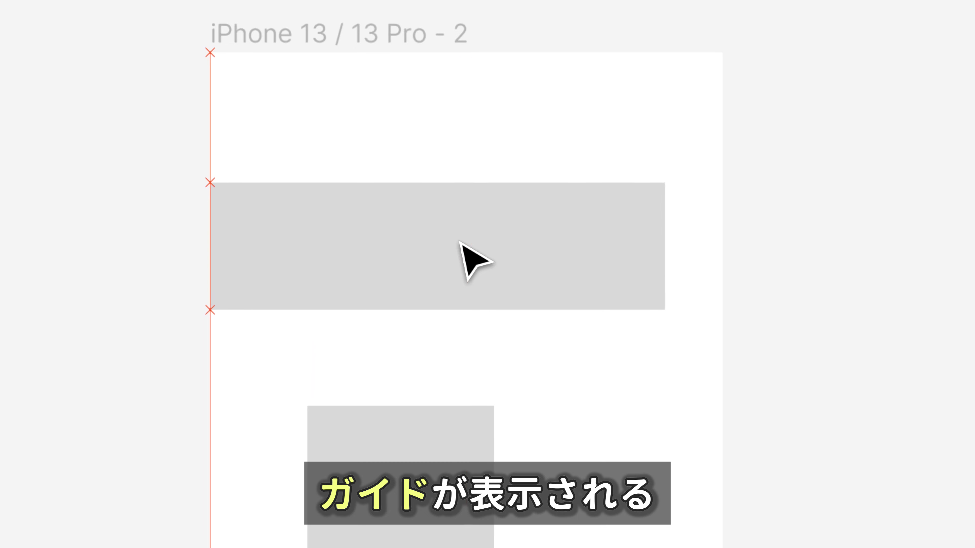
{"action": "left_click_drag", "start_coordinate": [448, 241], "coordinate": [448, 241]}
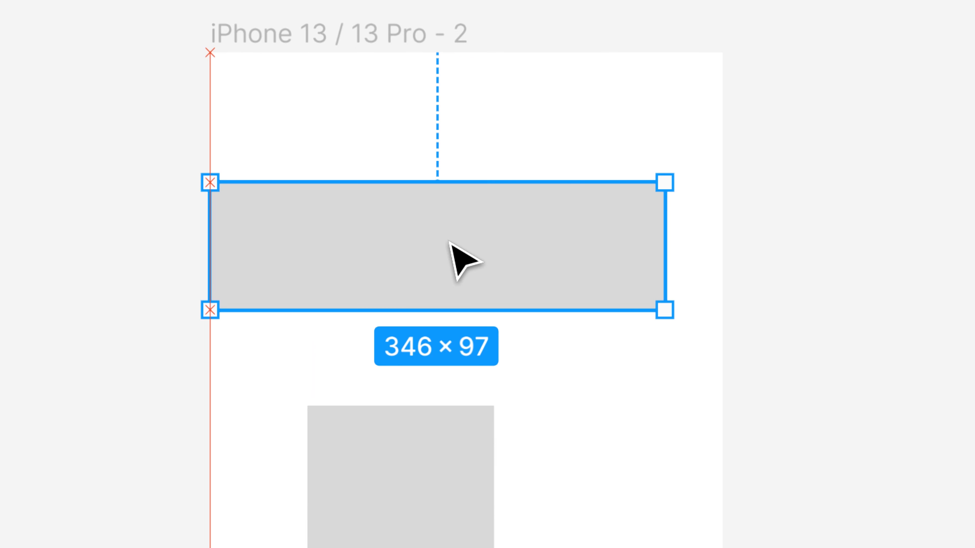
{"action": "left_click_drag", "start_coordinate": [448, 242], "coordinate": [448, 241]}
{"action": "mouse_move", "coordinate": [437, 533]}
{"action": "left_mouse_down"}
{"action": "mouse_move", "coordinate": [476, 517]}
{"action": "mouse_move", "coordinate": [461, 516]}
{"action": "left_mouse_up"}
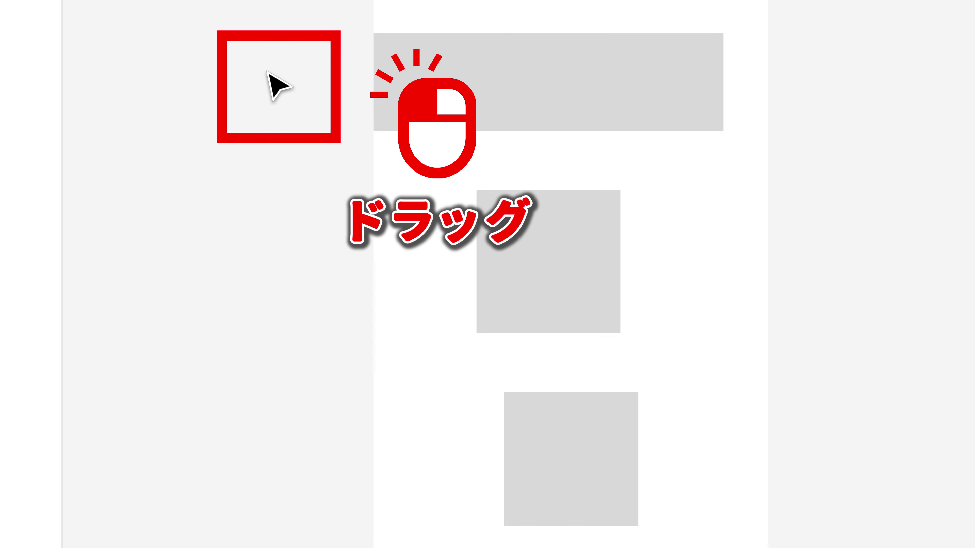
Select all three shapes, try left and centre alignment, then align them right
{"action": "mouse_move", "coordinate": [268, 71]}
{"action": "left_mouse_down"}
{"action": "mouse_move", "coordinate": [572, 337]}
{"action": "mouse_move", "coordinate": [646, 466]}
{"action": "left_mouse_up"}
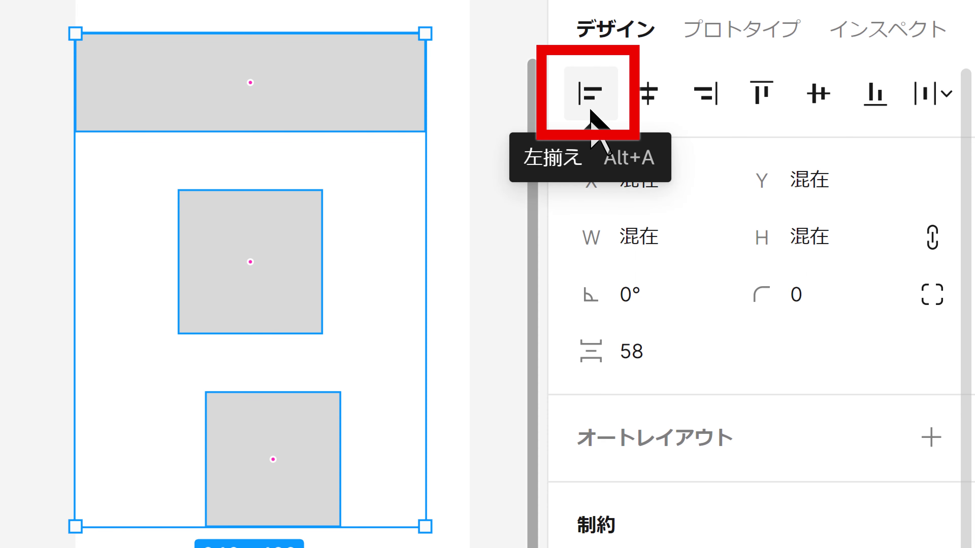
{"action": "left_click", "coordinate": [590, 110]}
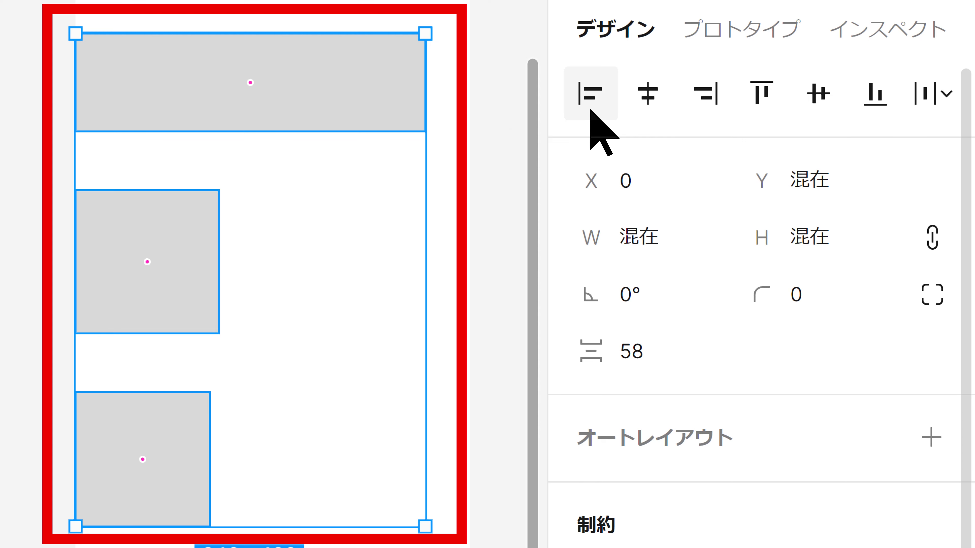
{"action": "left_click", "coordinate": [644, 107]}
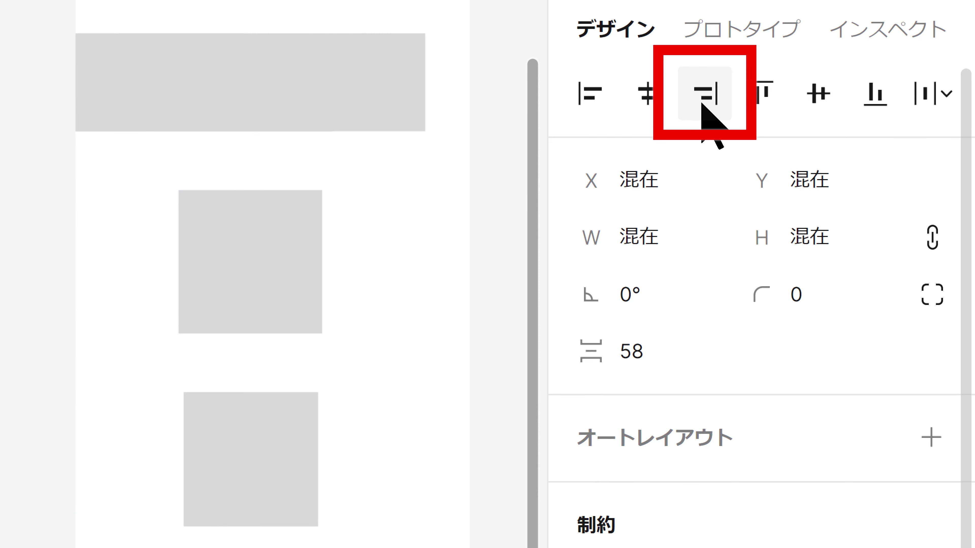
{"action": "left_click", "coordinate": [702, 105]}
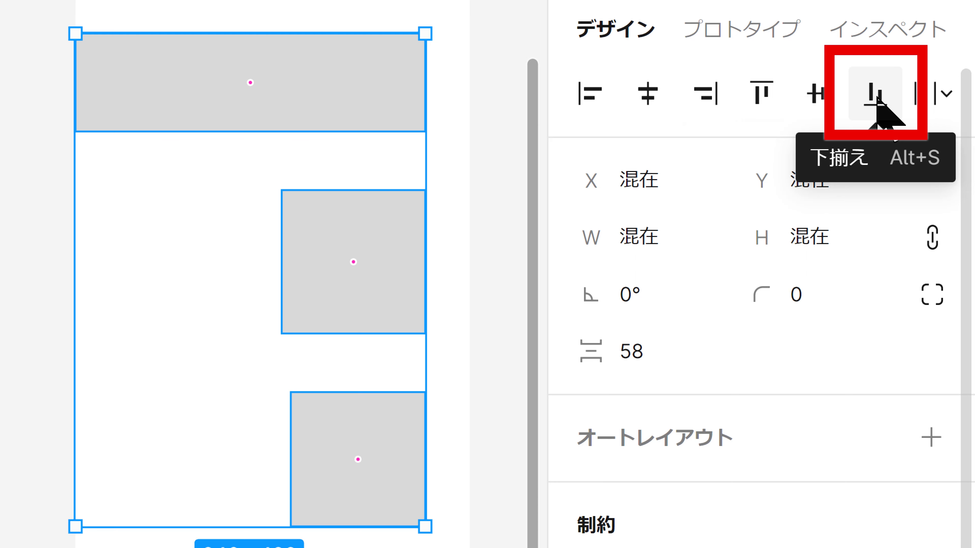
{"action": "left_click", "coordinate": [941, 100]}
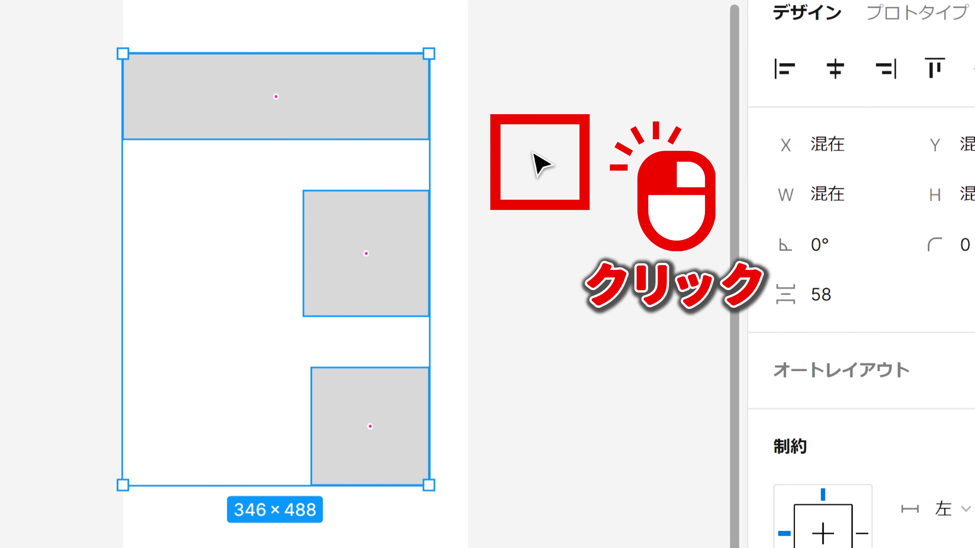
{"action": "left_click", "coordinate": [532, 153]}
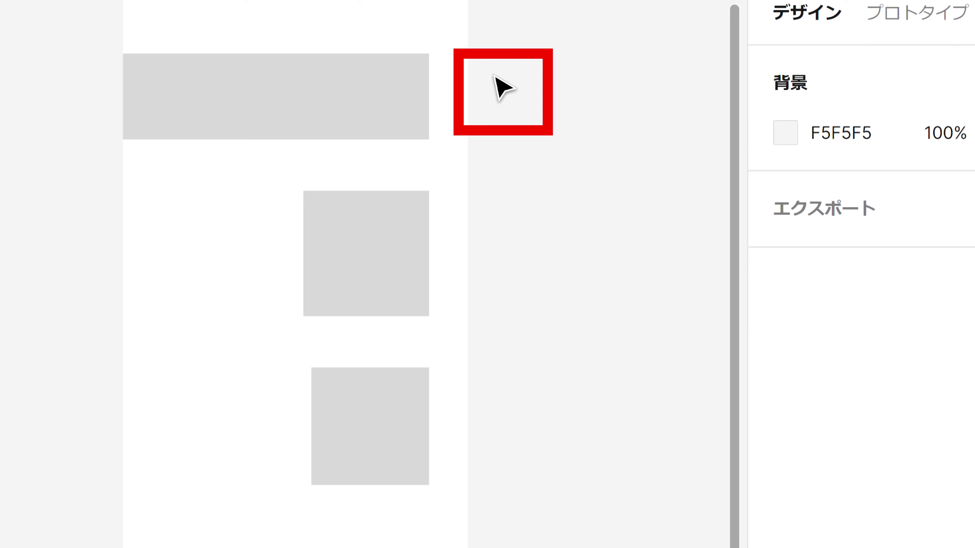
{"action": "mouse_move", "coordinate": [492, 73]}
{"action": "left_mouse_down"}
{"action": "mouse_move", "coordinate": [382, 394]}
{"action": "mouse_move", "coordinate": [374, 448]}
{"action": "left_mouse_up"}
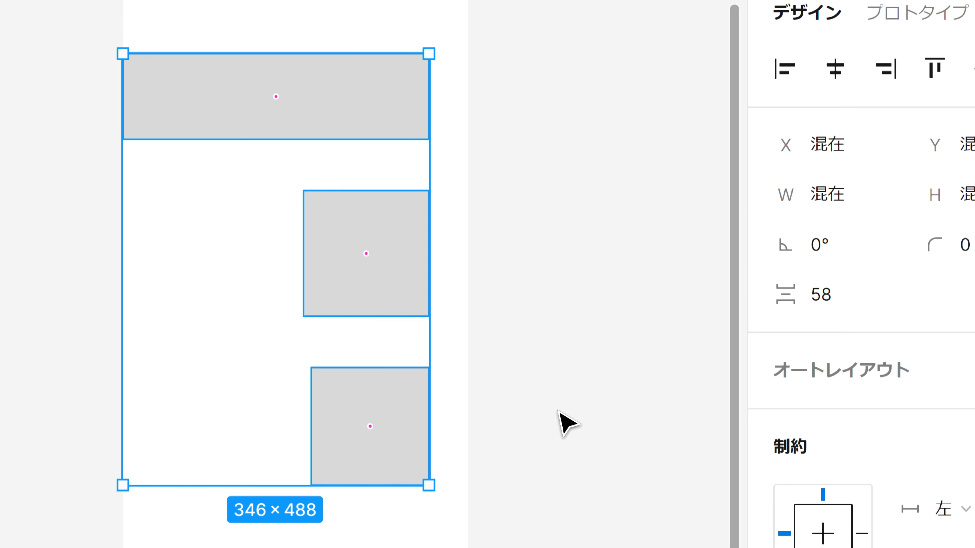
{"action": "left_click", "coordinate": [539, 385]}
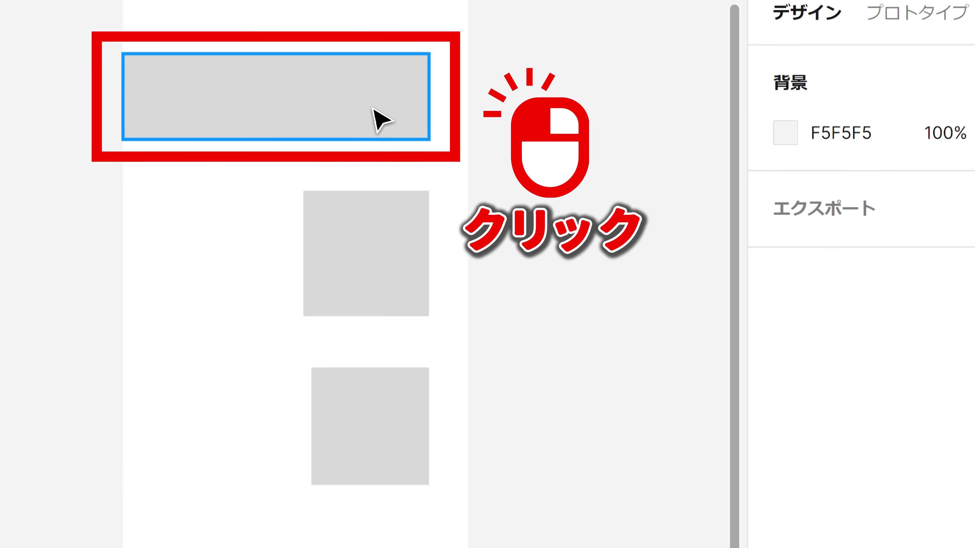
{"action": "left_click", "coordinate": [381, 120]}
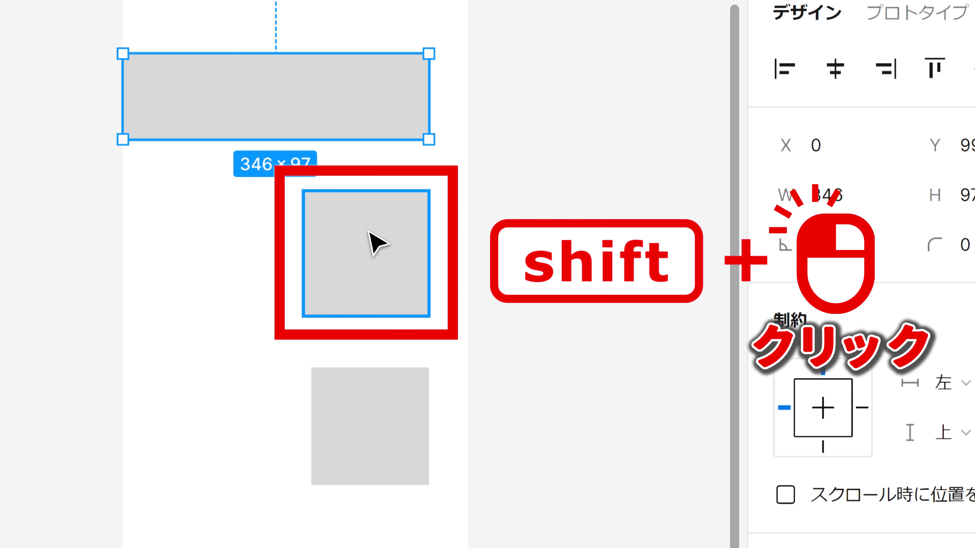
{"action": "left_click", "coordinate": [378, 242], "text": "shift"}
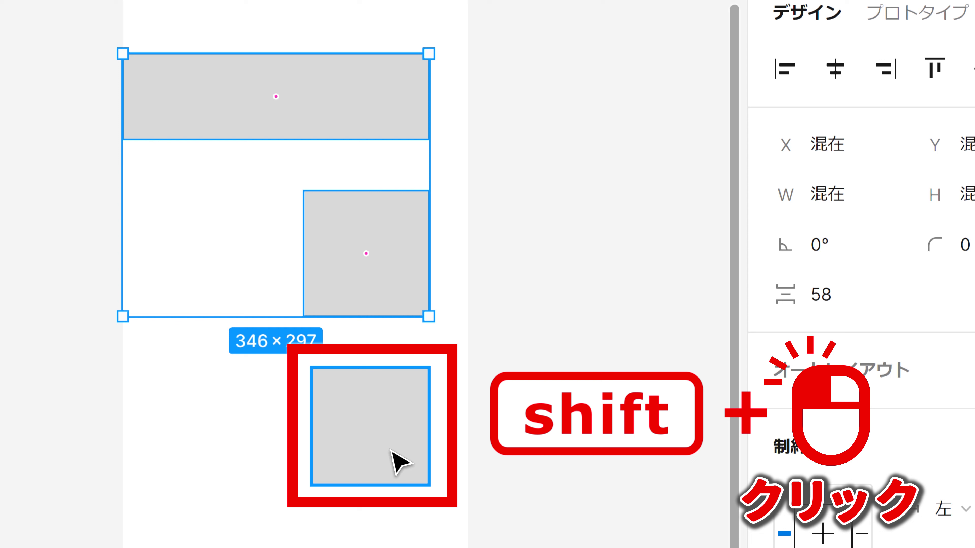
{"action": "left_click", "coordinate": [399, 463], "text": "shift"}
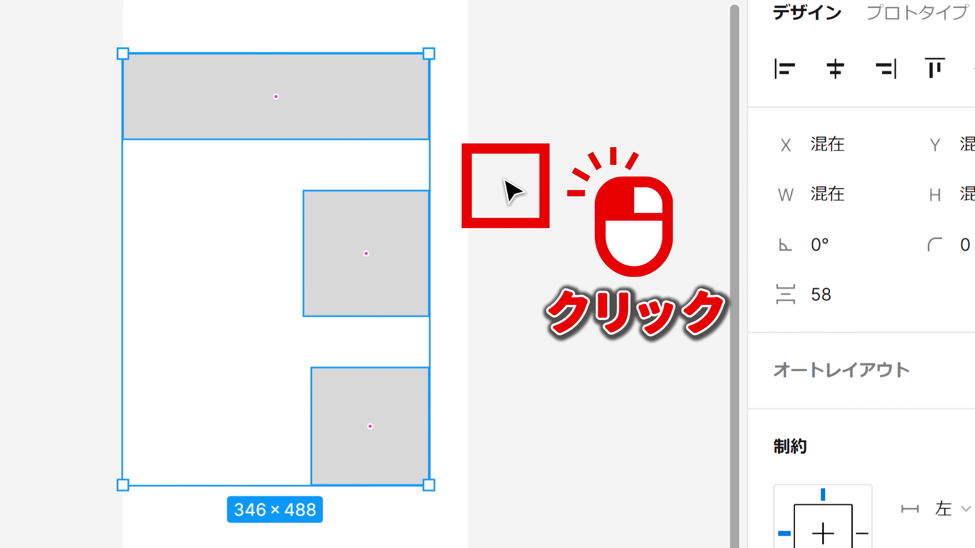
{"action": "left_click", "coordinate": [504, 178]}
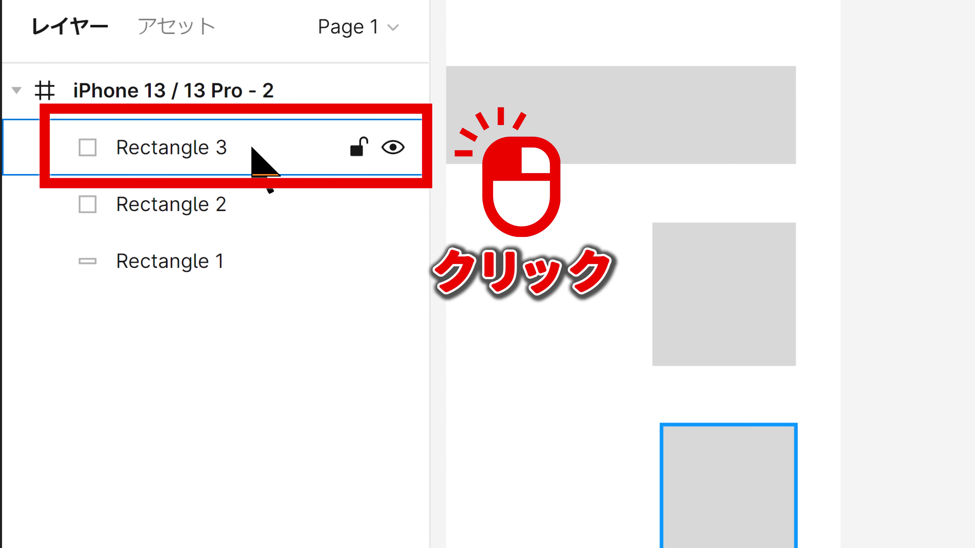
Ctrl-select the three rectangles in Layers, deselect, then reselect Rectangle 3 through Rectangle 1 with Shift
{"action": "left_click", "coordinate": [252, 144]}
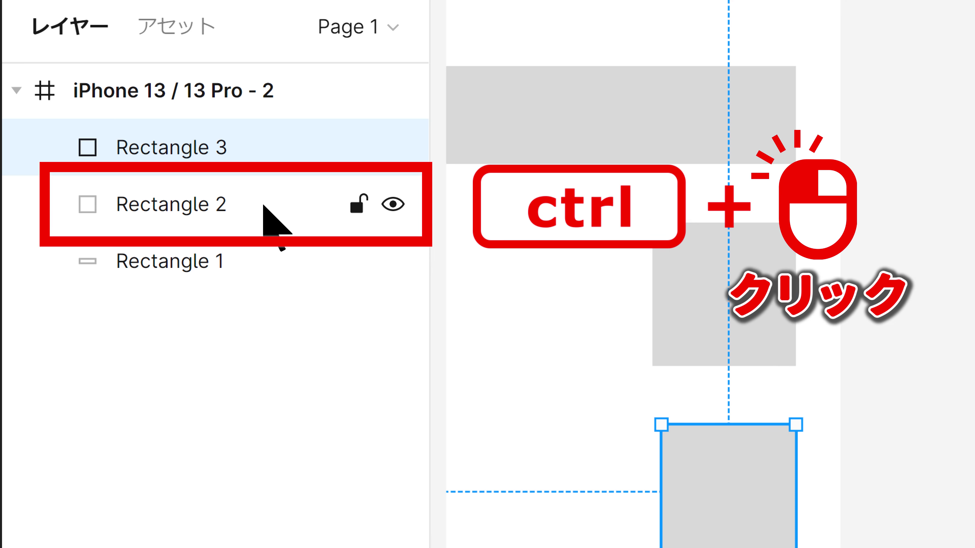
{"action": "left_click", "coordinate": [263, 206], "text": "ctrl"}
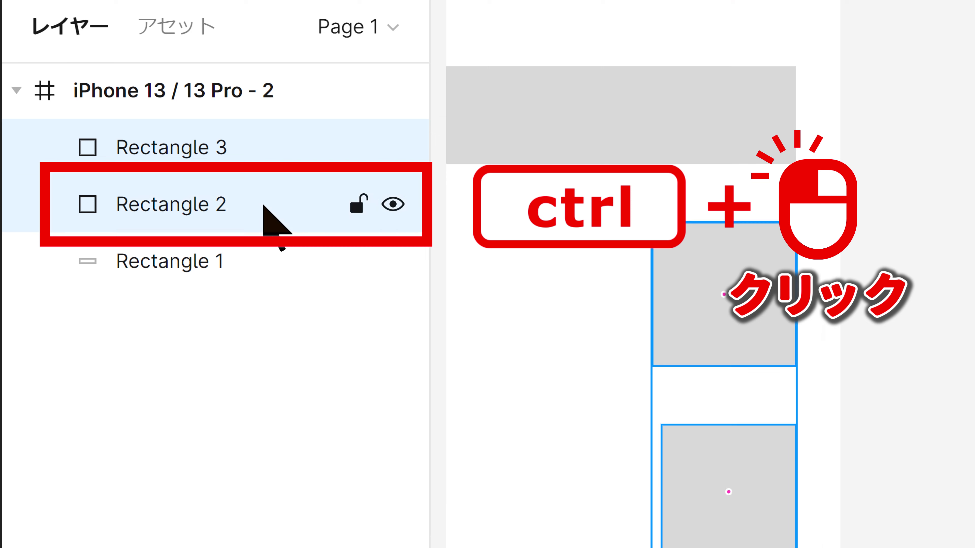
{"action": "left_click", "coordinate": [262, 257], "text": "ctrl"}
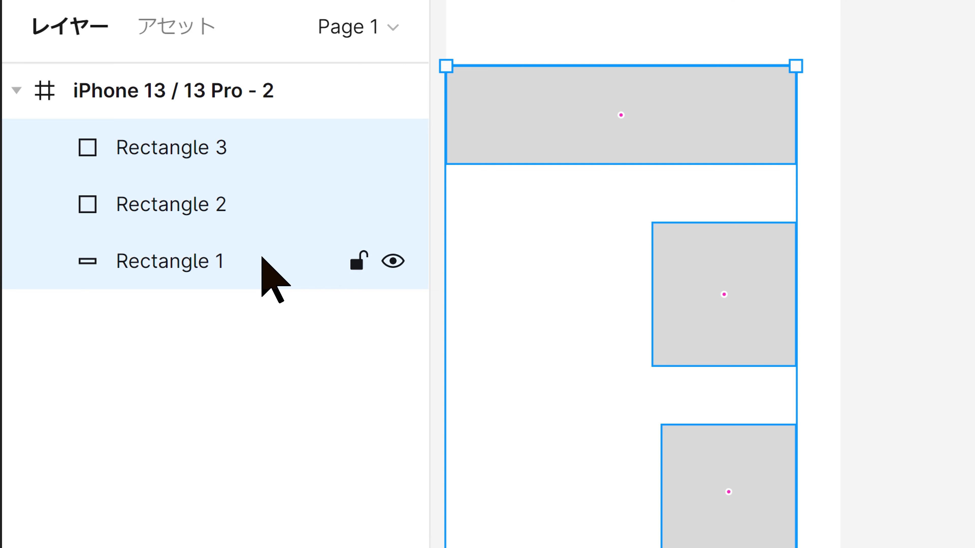
{"action": "left_click", "coordinate": [902, 278]}
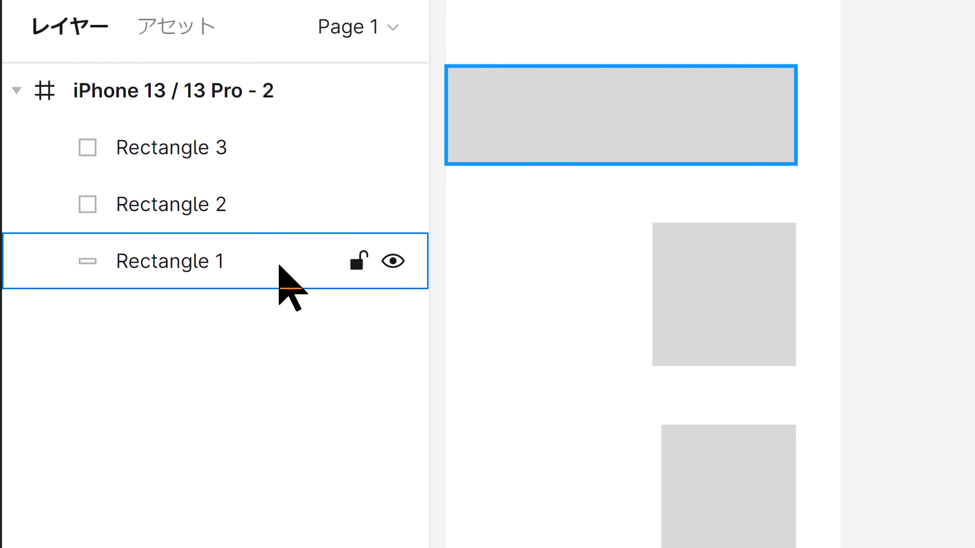
{"action": "left_click", "coordinate": [281, 159]}
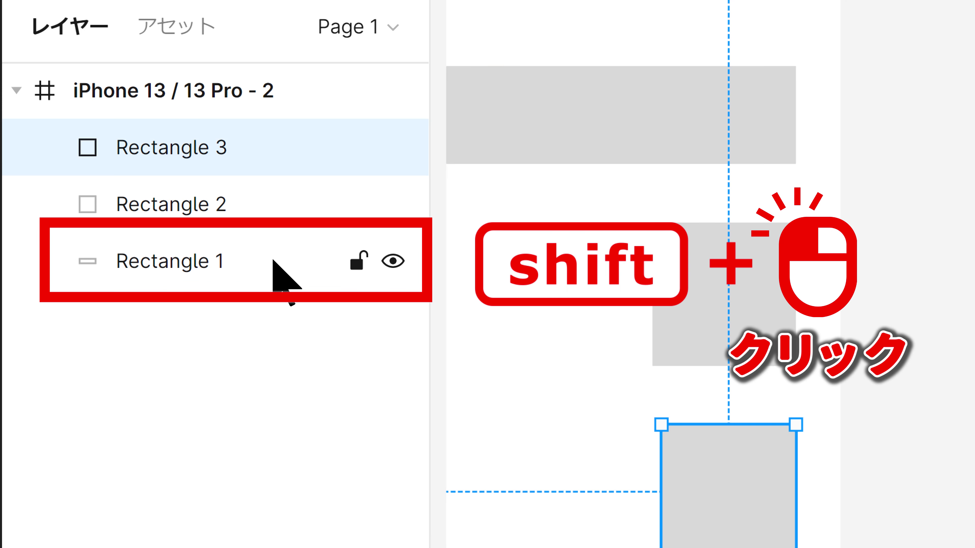
{"action": "left_click", "coordinate": [273, 261], "text": "shift"}
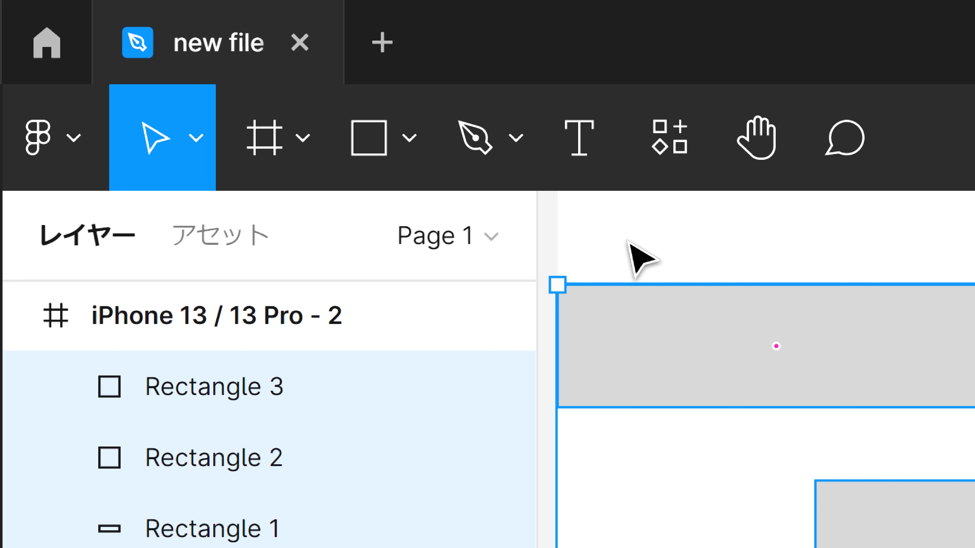
Return to the Figma home file list to see the saved three-rectangle iPhone 13 file
{"action": "left_click", "coordinate": [32, 44]}
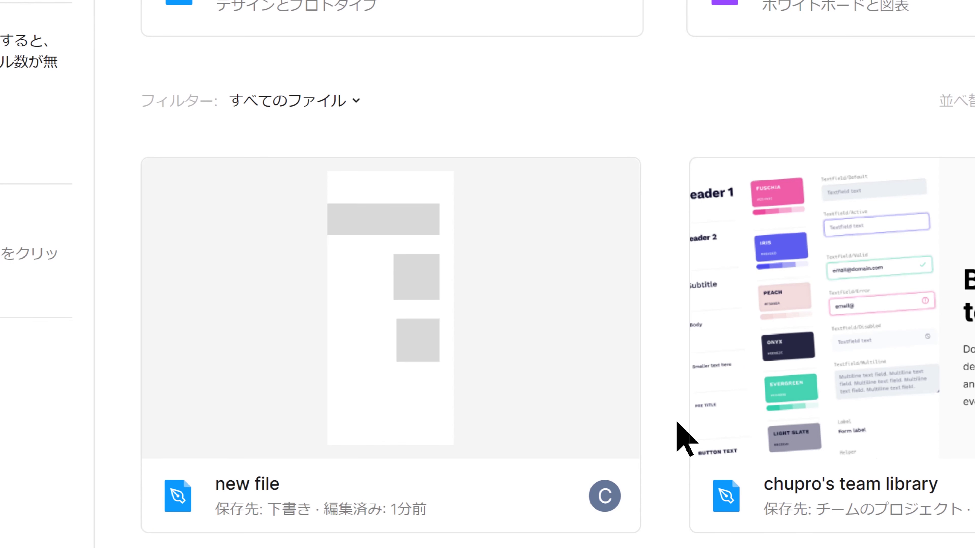